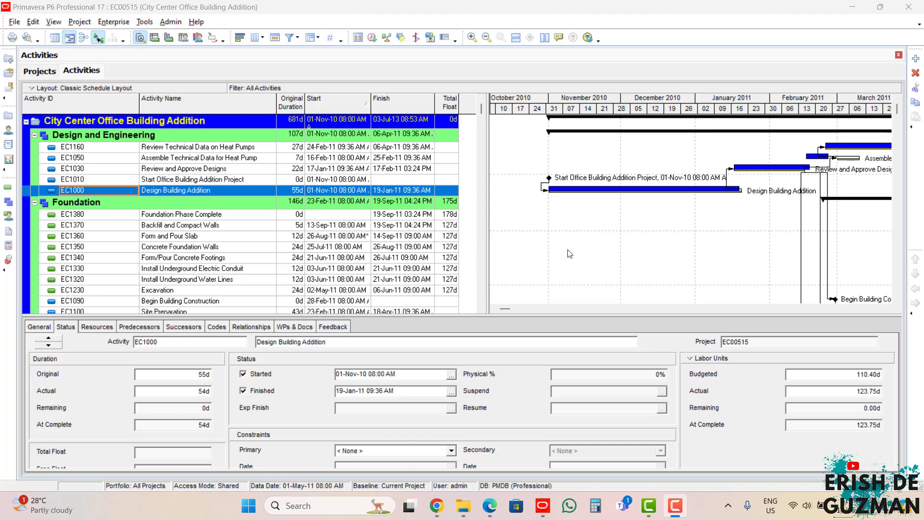
- Open the Enterprise Project Structure and examine its top-level nodes from Engineering & Construction through Manufacturing
left_click(115, 22)
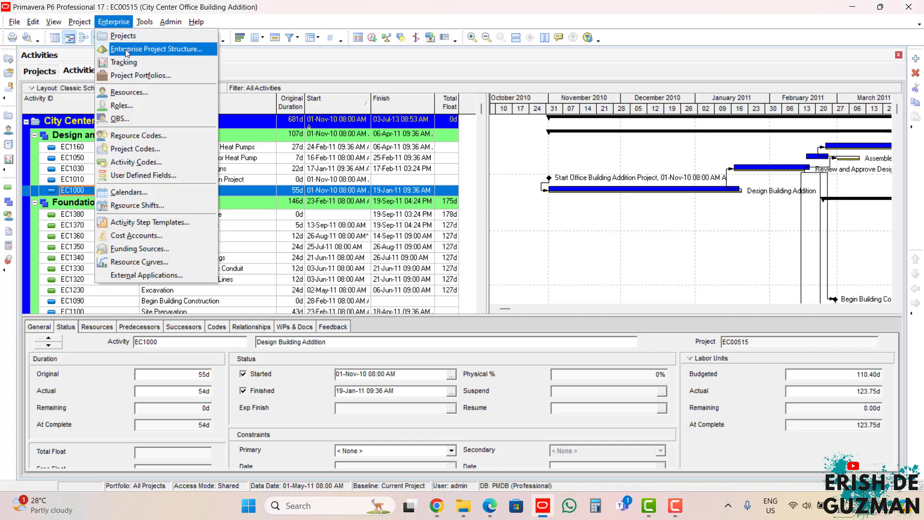
left_click(193, 51)
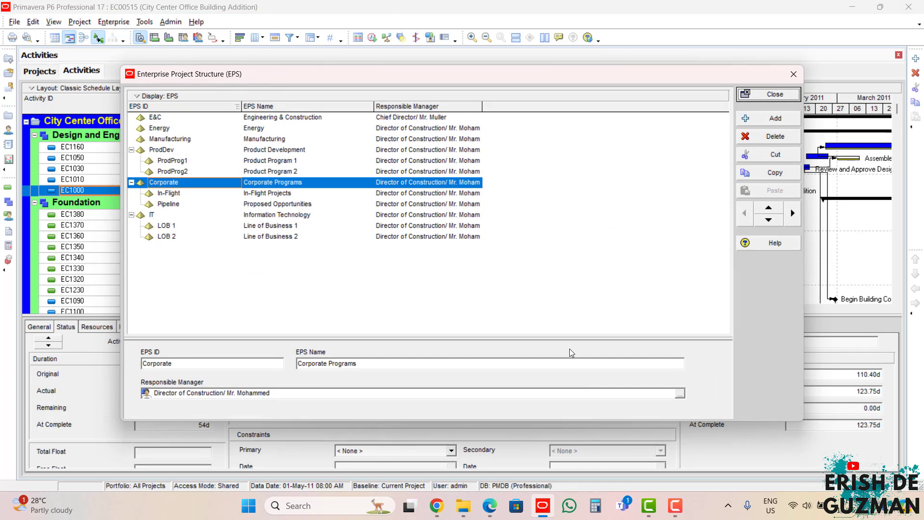
left_click(428, 288)
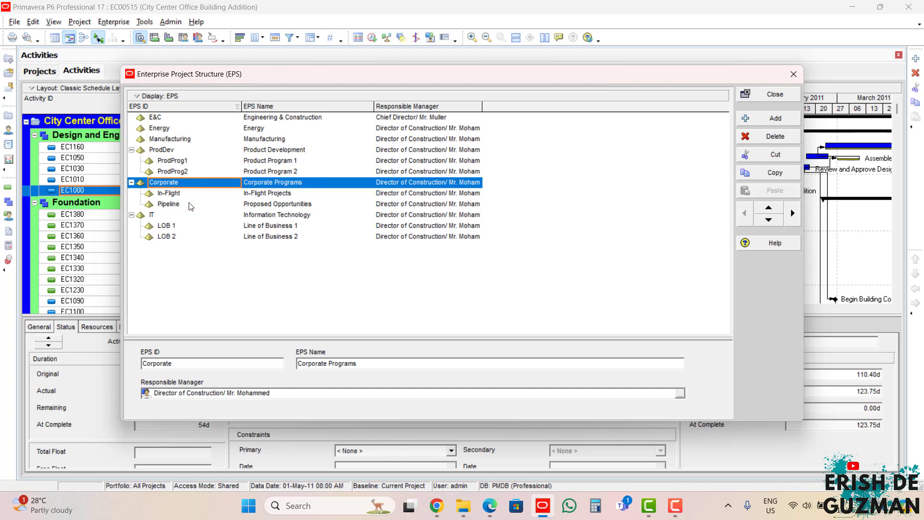
left_click(271, 121)
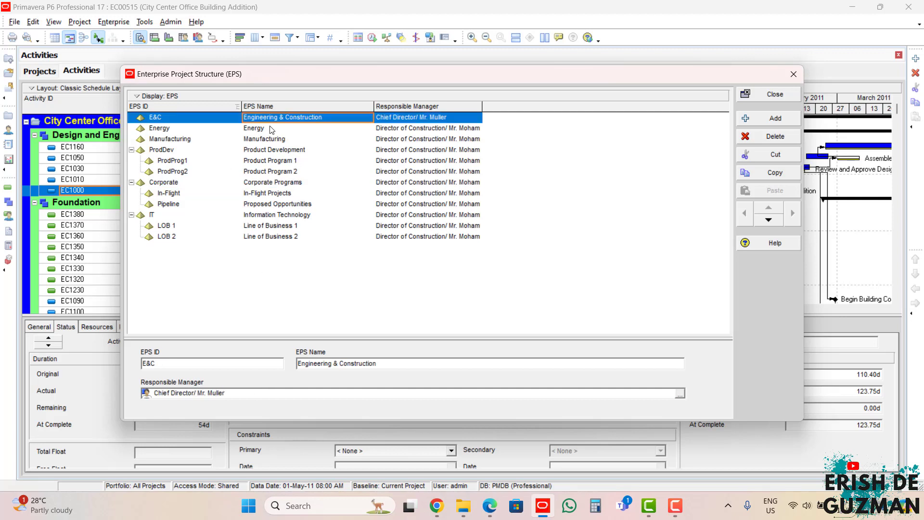
left_click(271, 128)
left_click(272, 139)
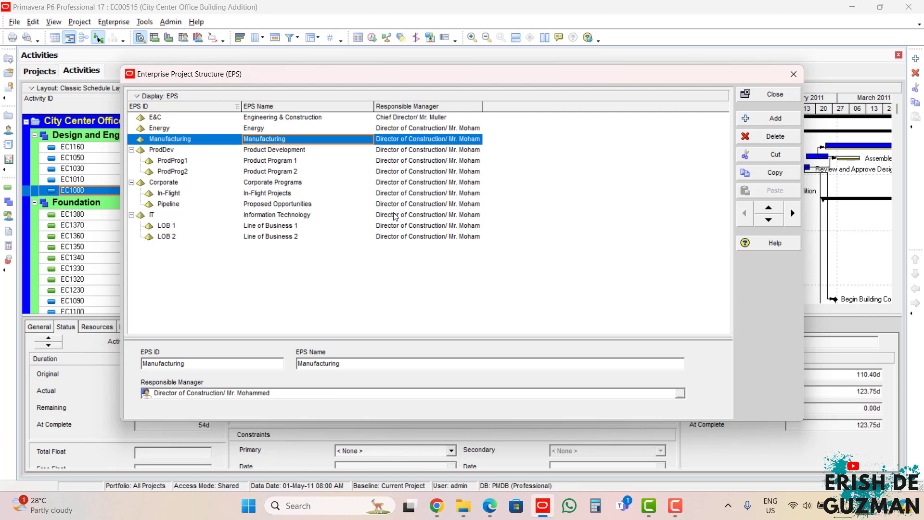
left_click(211, 122)
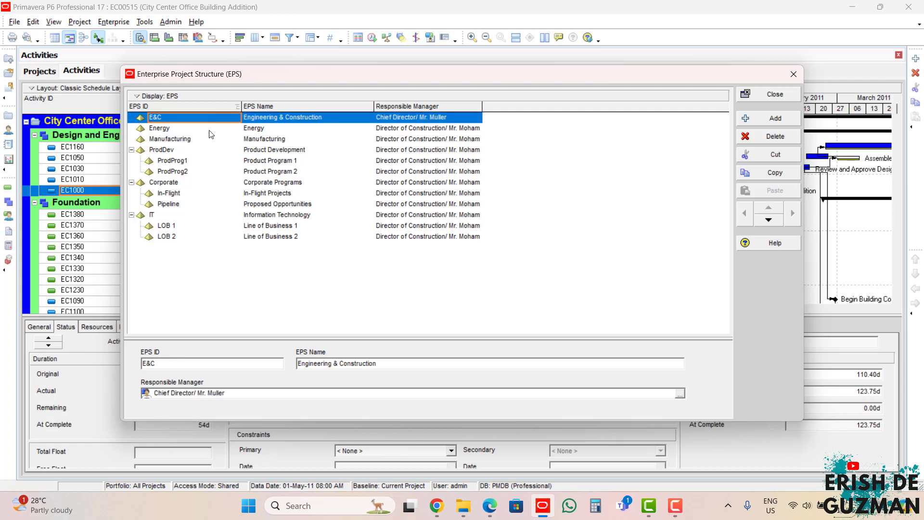
key("Down")
key("Down")
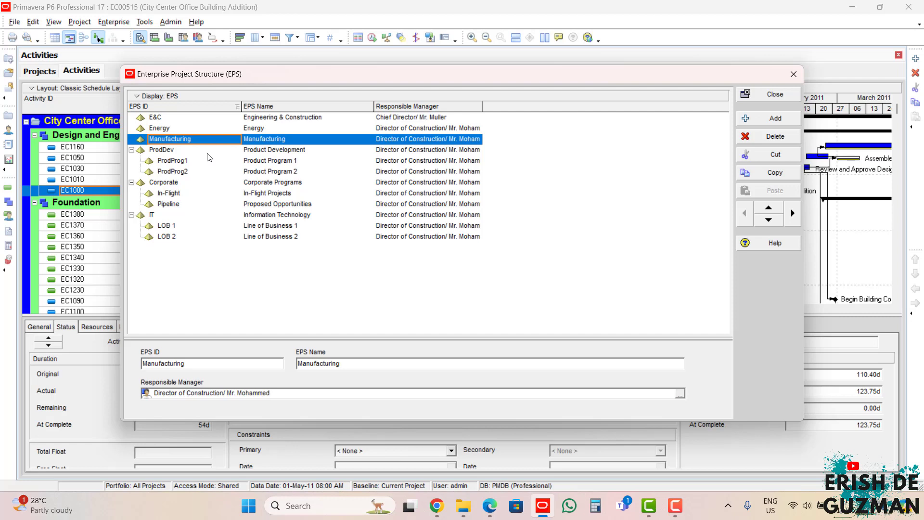
- View the Enterprise Project Structure as a chart, return to the table view and close the dialog
left_click(166, 96)
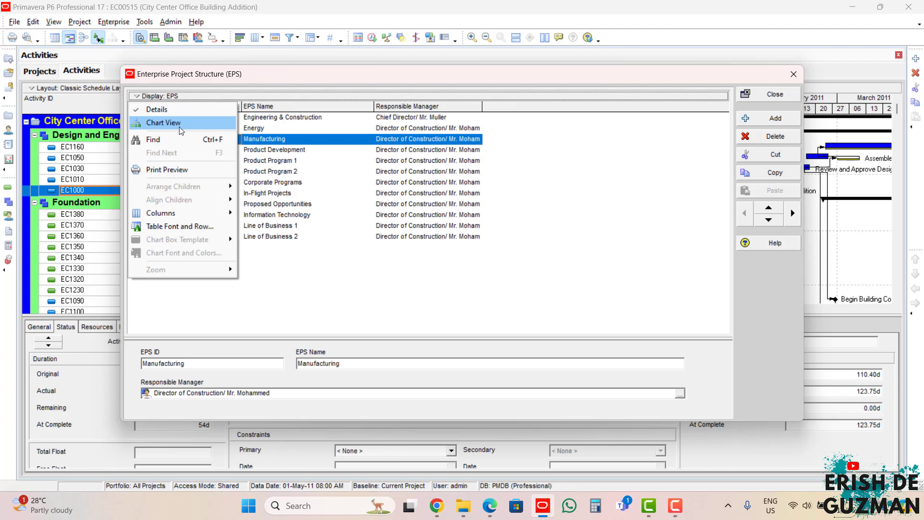
left_click(200, 123)
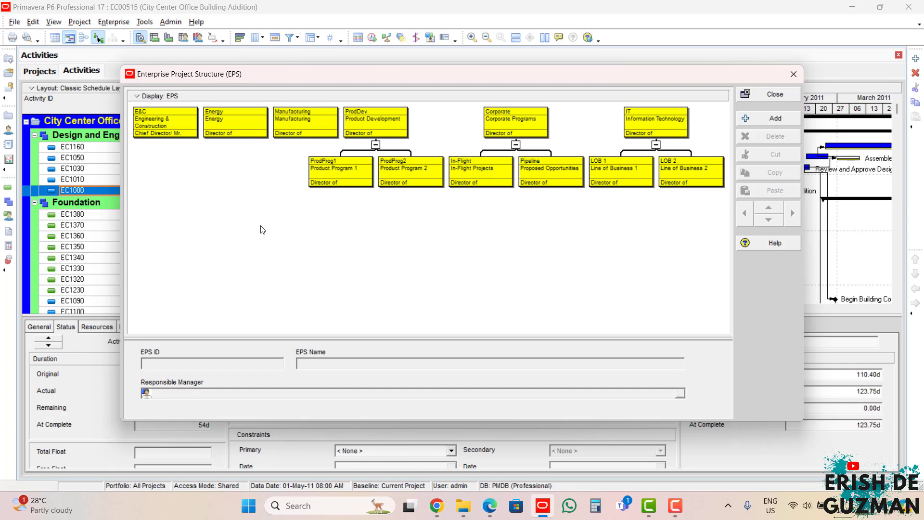
left_click(161, 96)
left_click(183, 124)
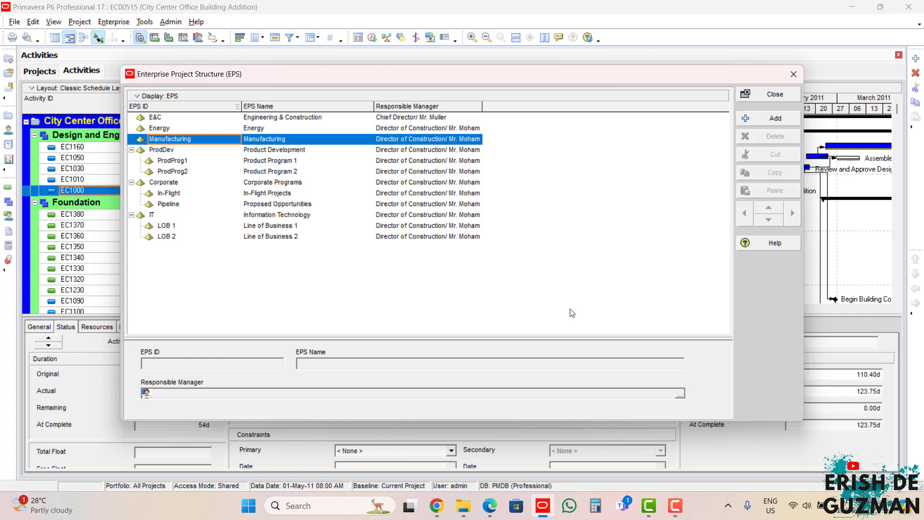
left_click(776, 95)
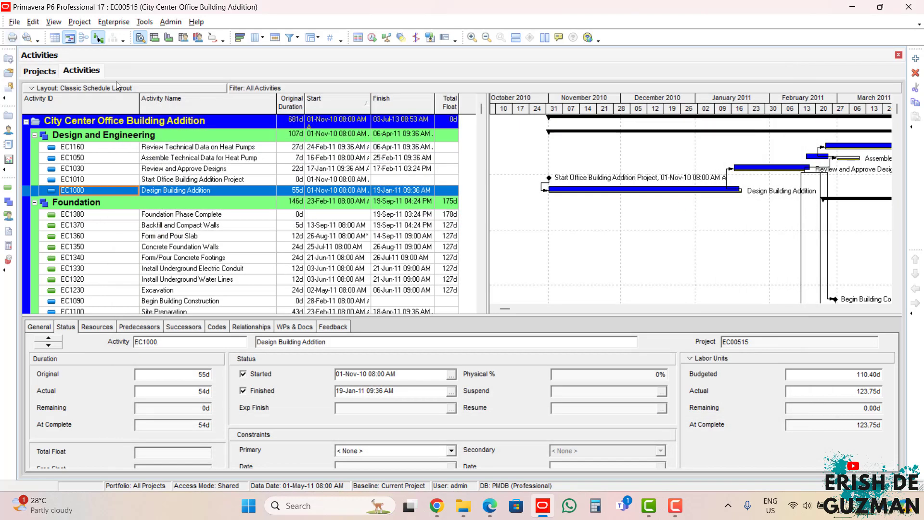
- Reopen the Enterprise Project Structure, add a new EPS node after Line of Business 2 and outdent it to the top level
left_click(114, 22)
left_click(156, 48)
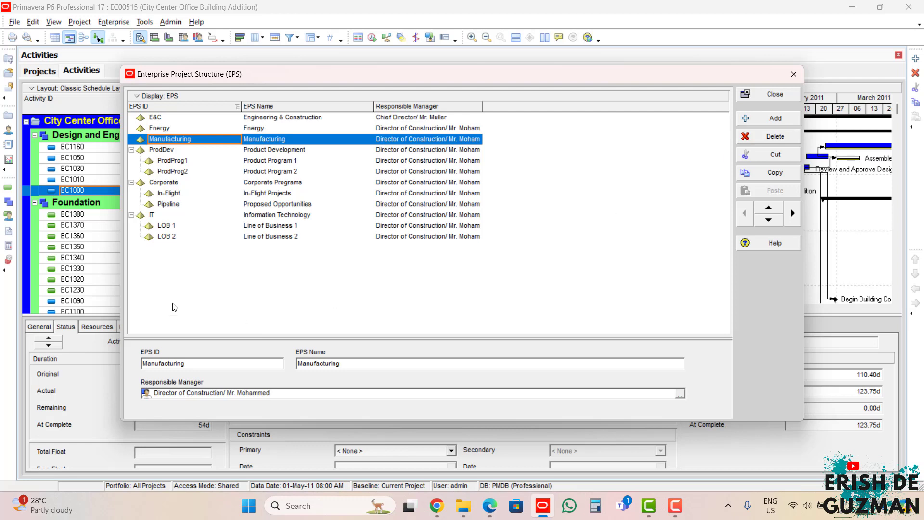
left_click(304, 238)
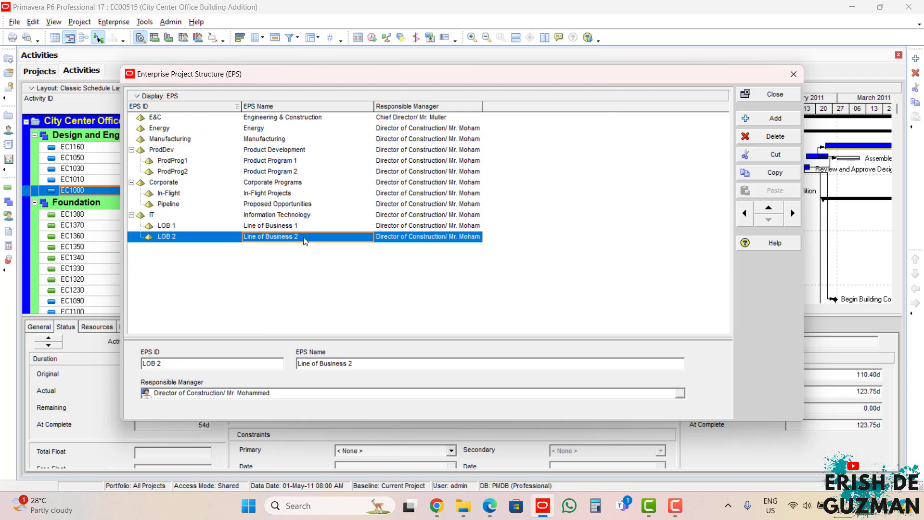
left_click(780, 120)
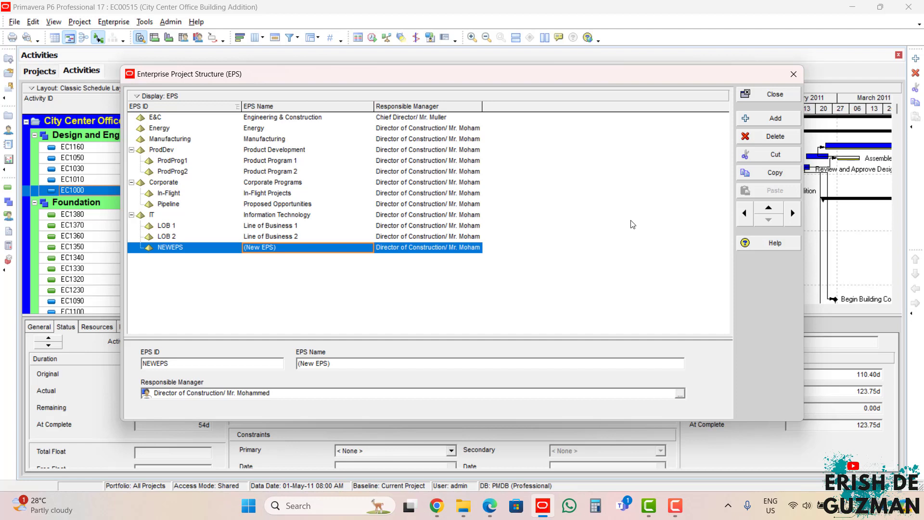
left_click(746, 218)
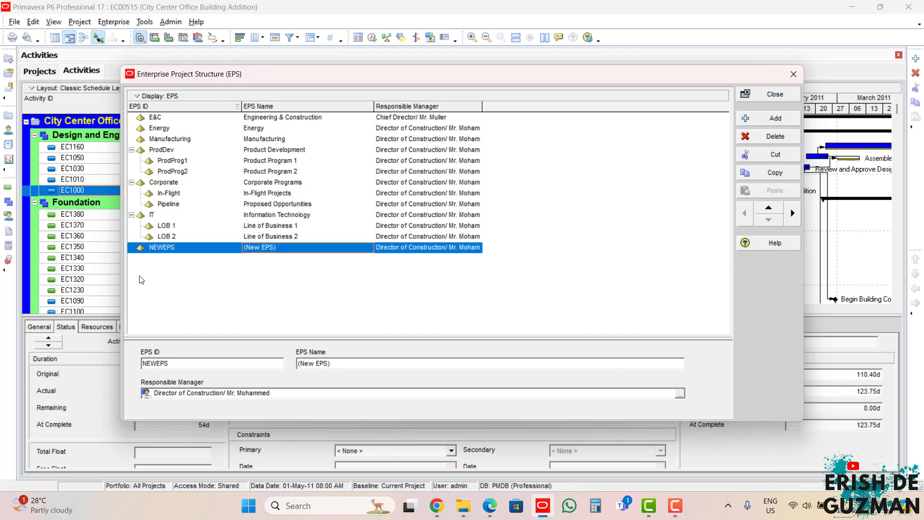
- Name the new top-level EPS node Project Management Unit and set its EPS ID to PMU
left_click(191, 248)
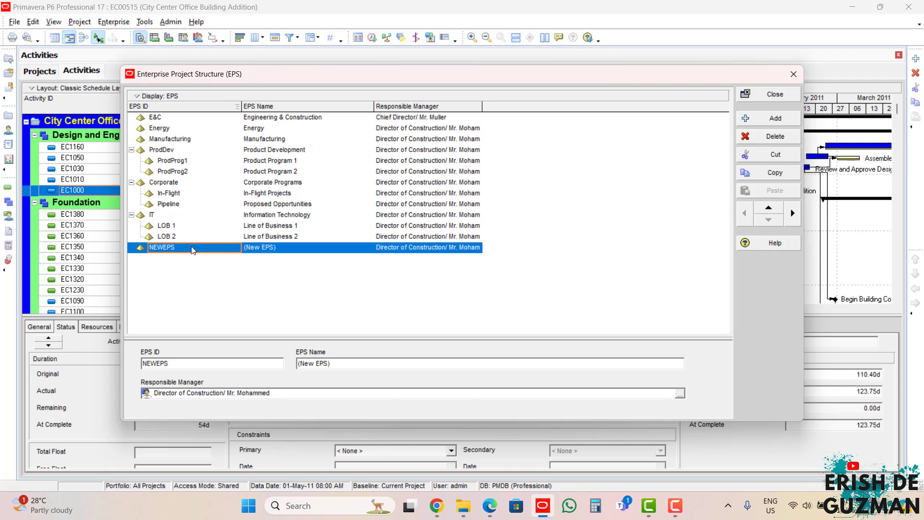
left_click(291, 251)
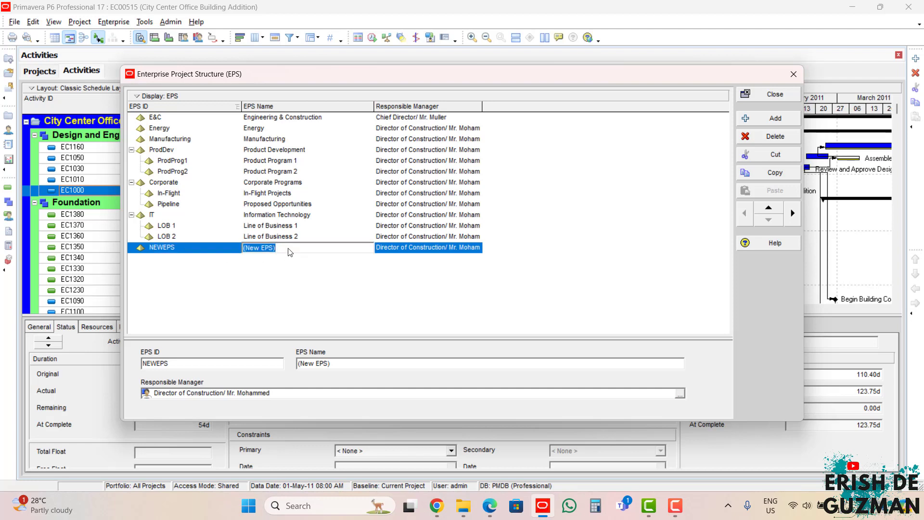
type("Project Man")
type("agement Unit")
left_click(218, 250)
type("PM")
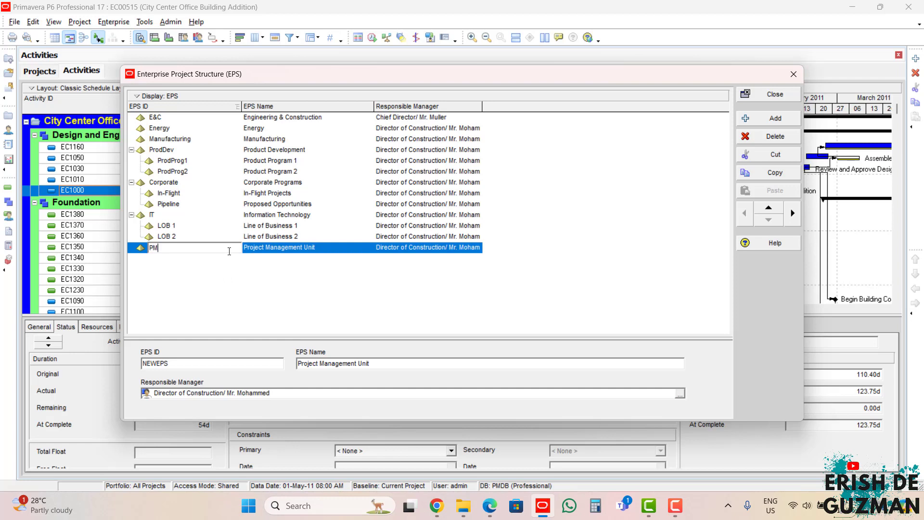
type("U")
key("Return")
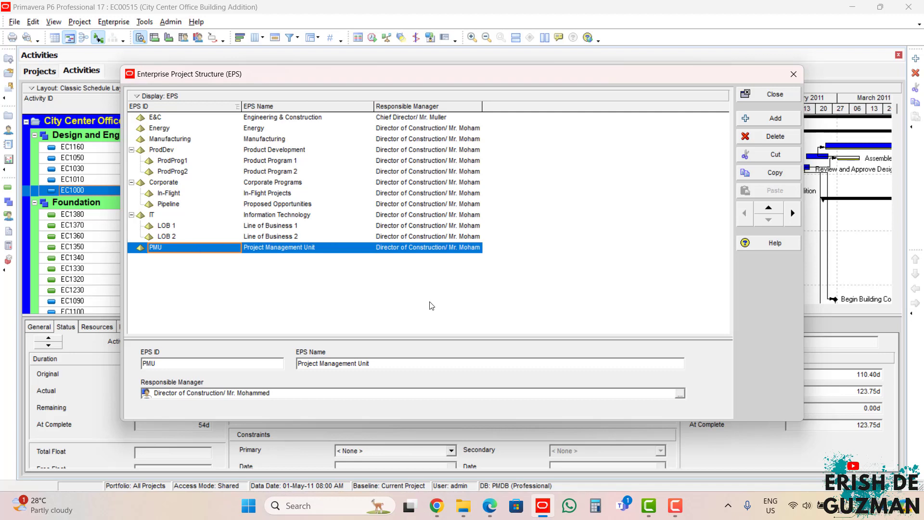
- Add three new EPS nodes beneath Project Management Unit
left_click(759, 119)
left_click(759, 120)
left_click(759, 119)
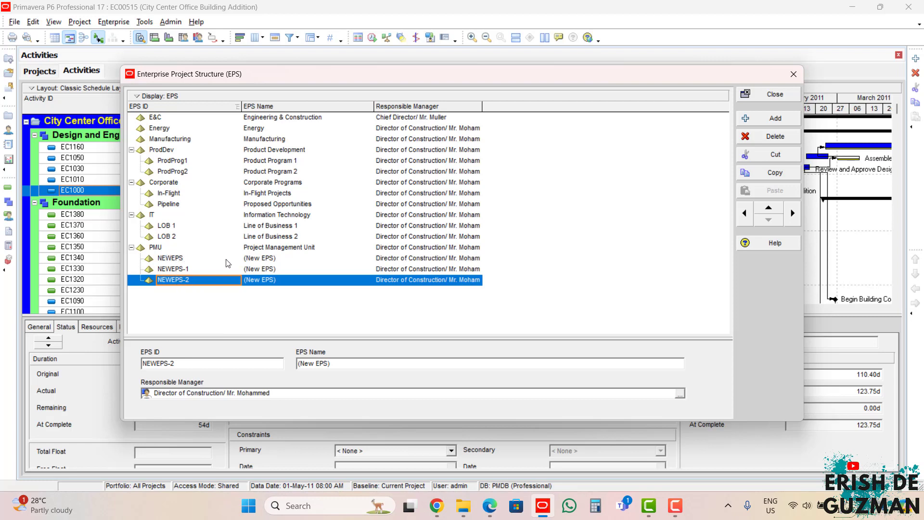
- Name the first node under PMU Estimation and Costing and set its EPS ID to EC
left_click(291, 258)
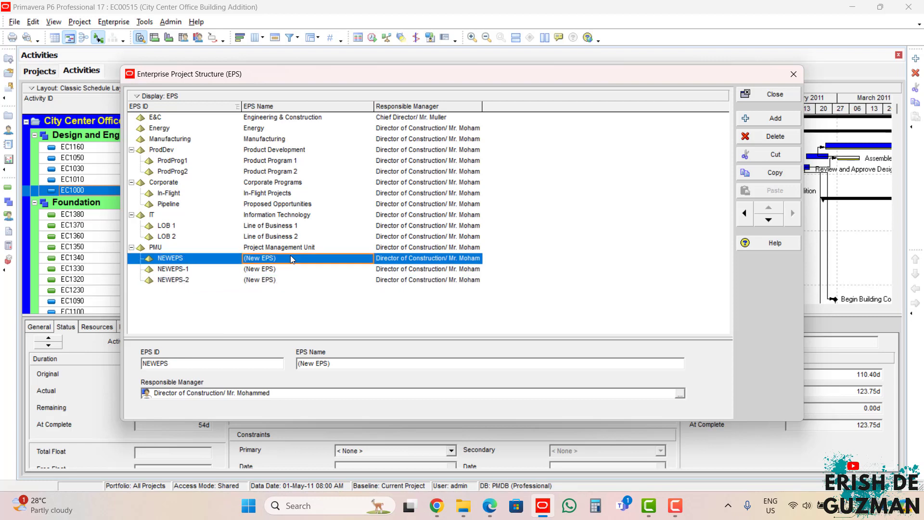
left_click(292, 259)
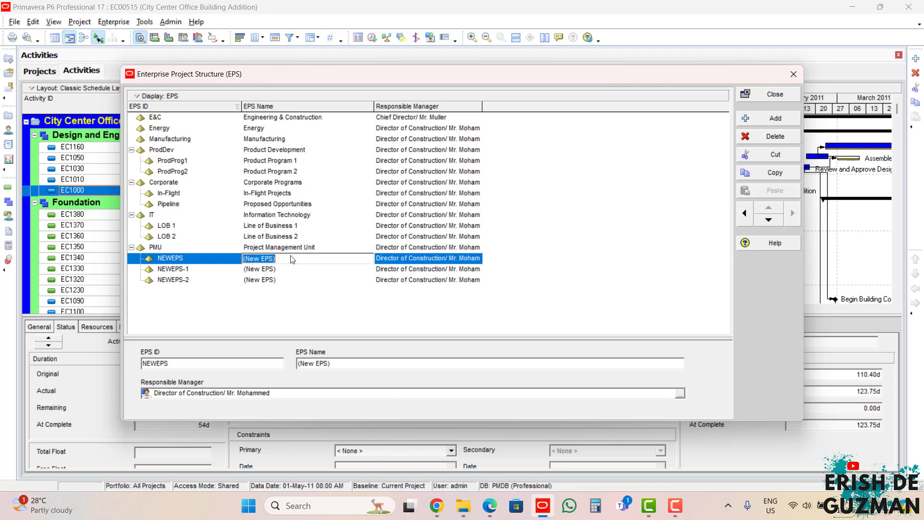
type("Estimation and Costing")
left_click(199, 262)
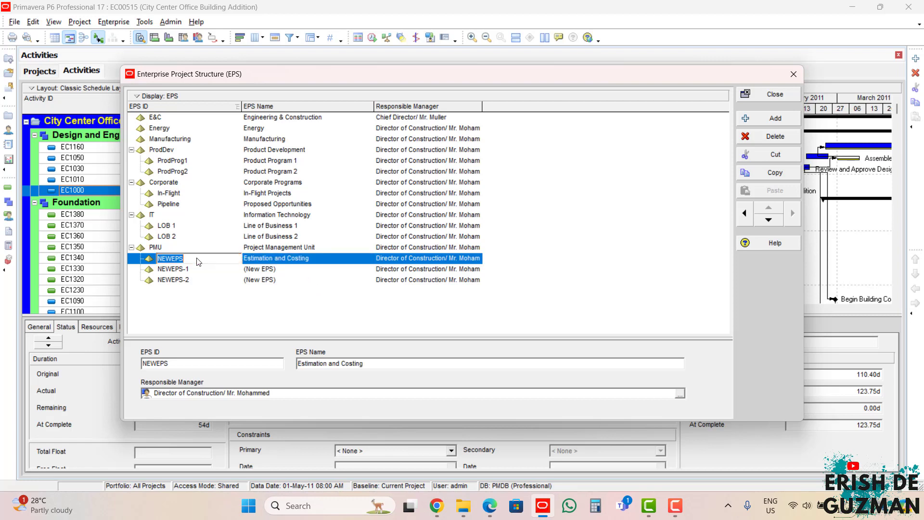
type("EC")
- Name the second node under PMU Design Management and set its EPS ID to DM
left_click(296, 273)
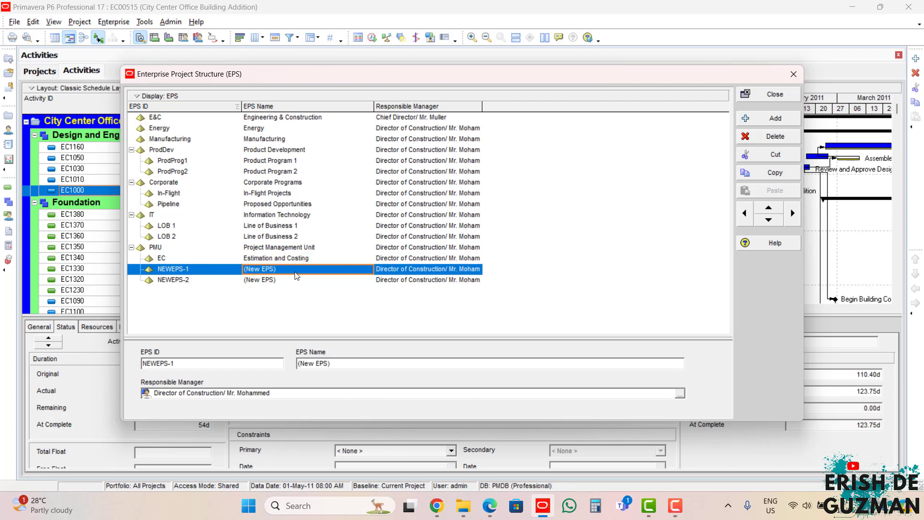
left_click(296, 272)
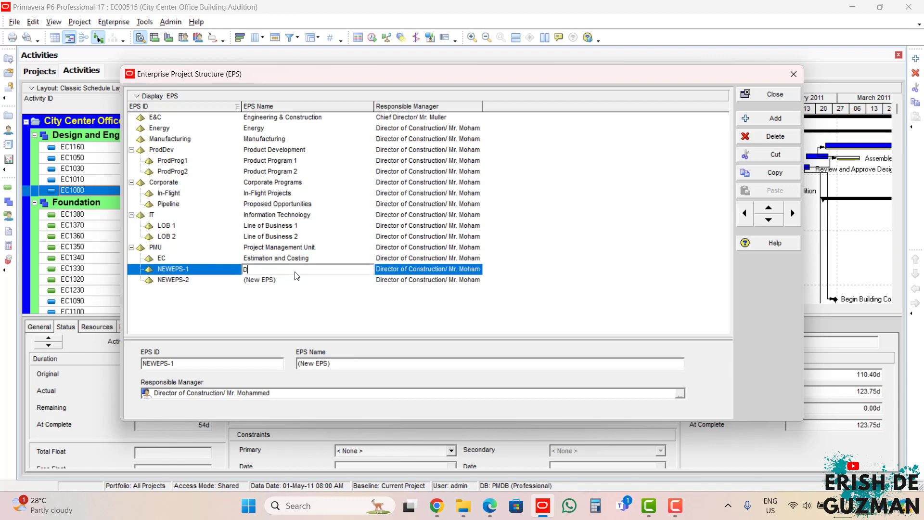
type("Design Management")
left_click(207, 272)
left_click(207, 273)
type("DM")
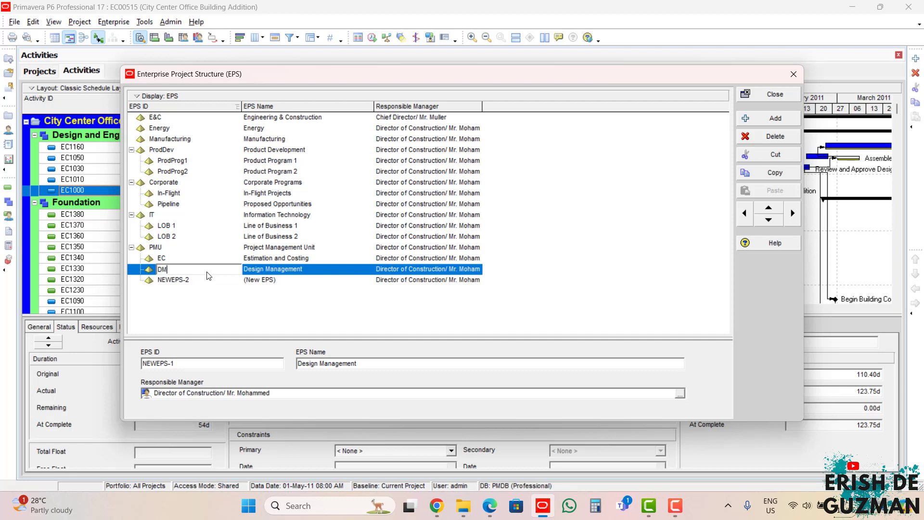
- Name the third node under PMU Planning and Scheduling and set its EPS ID to PS
left_click(292, 283)
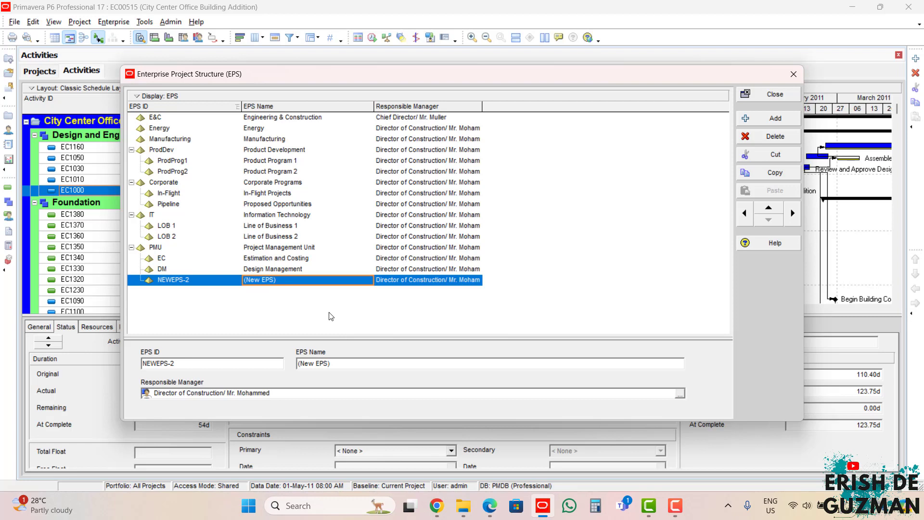
type("Planning and")
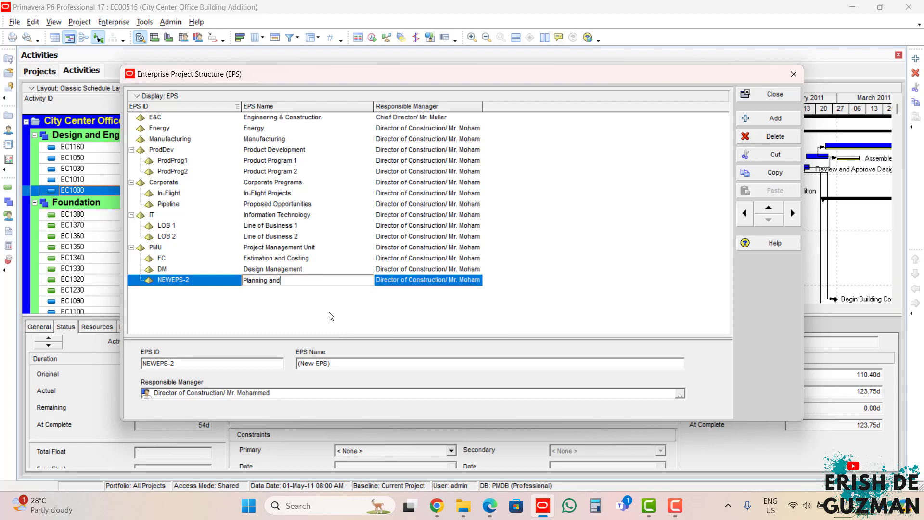
type(" Scheduling")
left_click(203, 284)
left_click(204, 284)
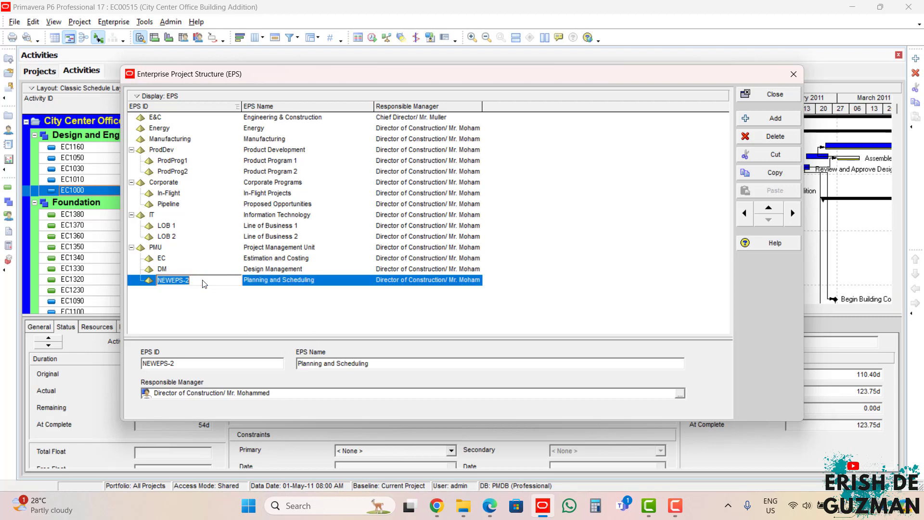
type("PS")
left_click(360, 314)
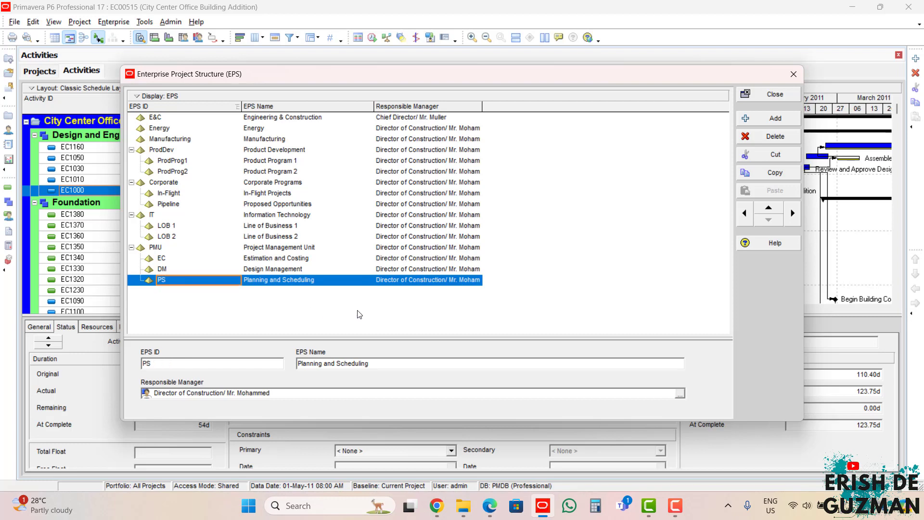
left_click(176, 258)
left_click(176, 270)
left_click(177, 281)
left_click(184, 250)
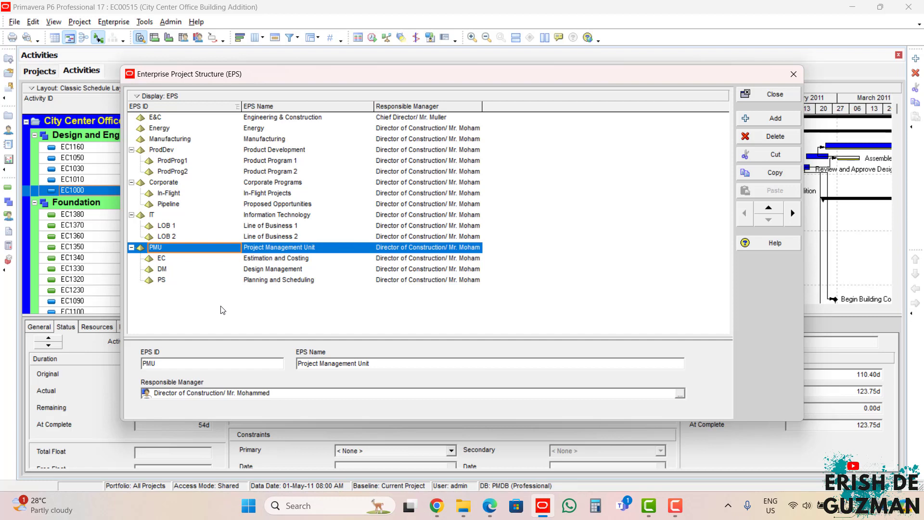
- Add two new EPS nodes directly after Estimation and Costing, on the same level under Project Management Unit
left_click(269, 259)
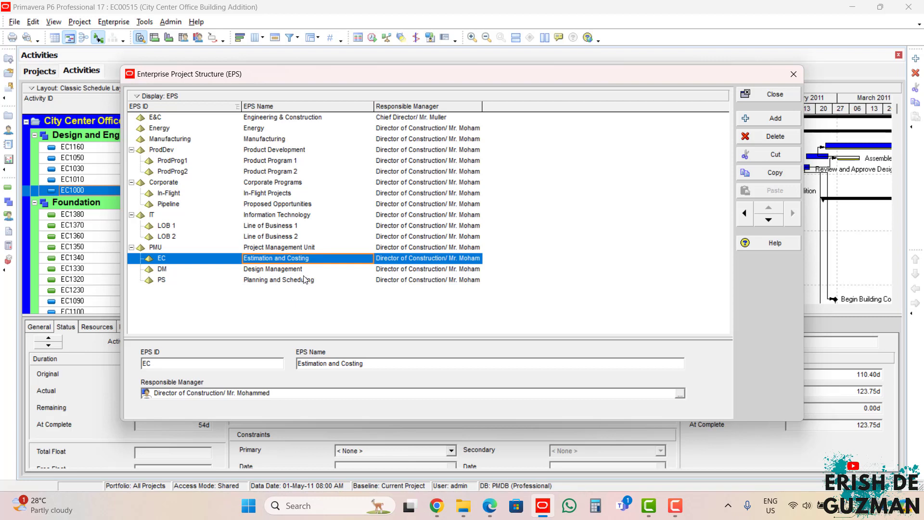
left_click(748, 119)
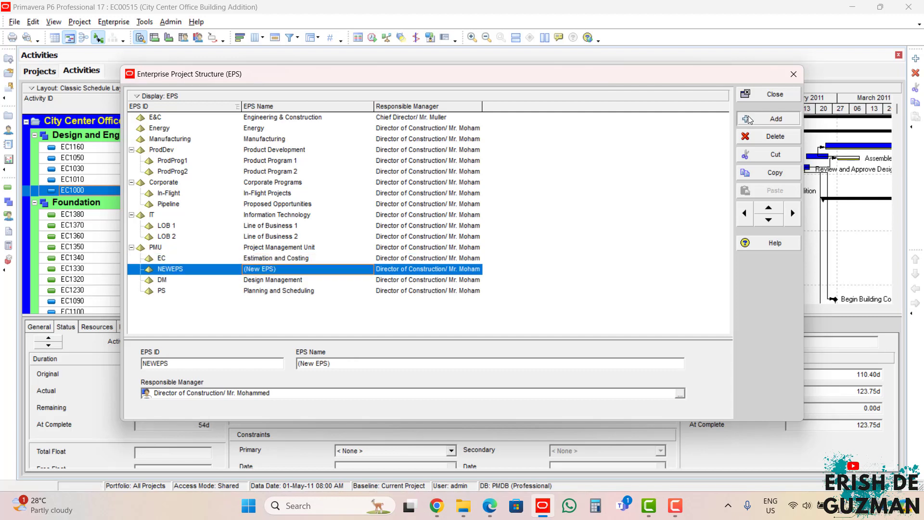
left_click(748, 119)
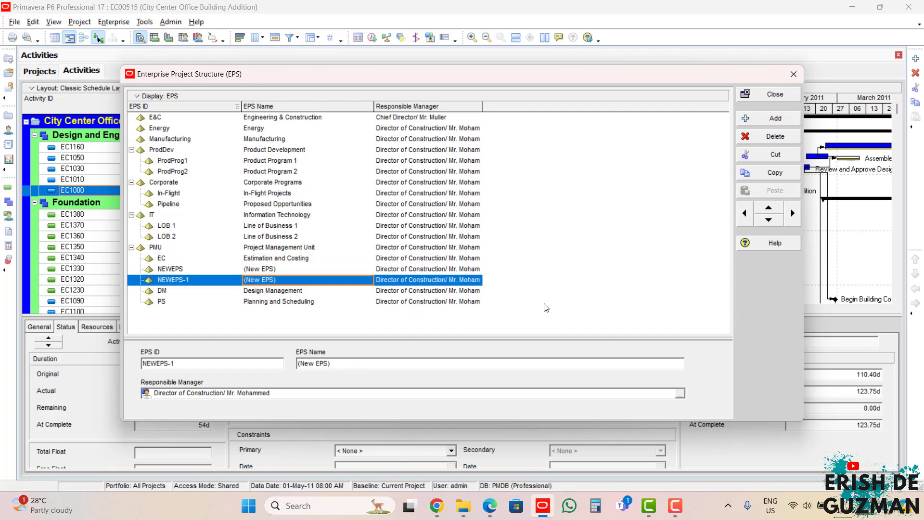
- Indent both new EPS nodes one level so they become children of Estimation and Costing
left_click(193, 272)
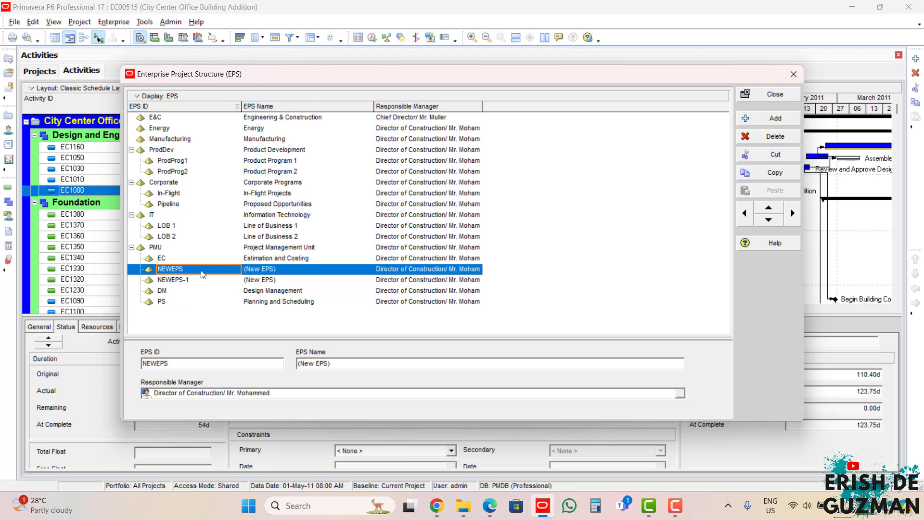
left_click(204, 281)
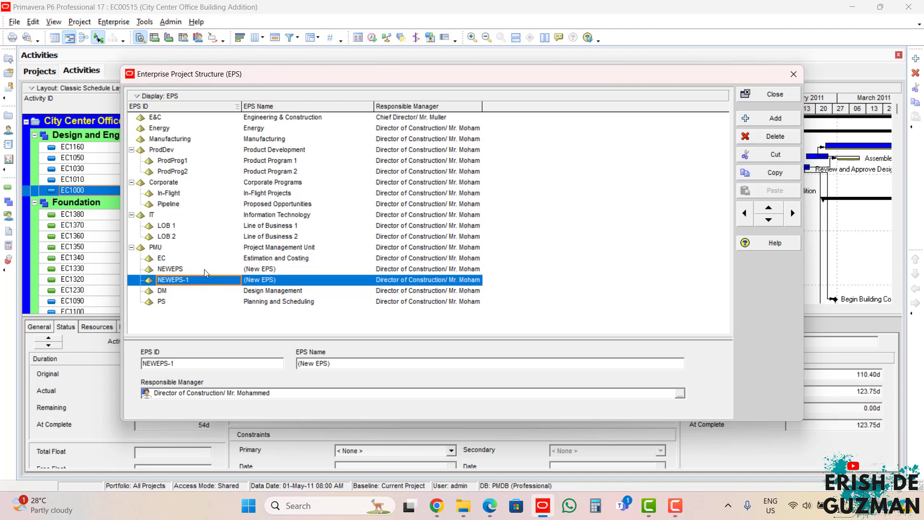
left_click(204, 270)
left_click(166, 249)
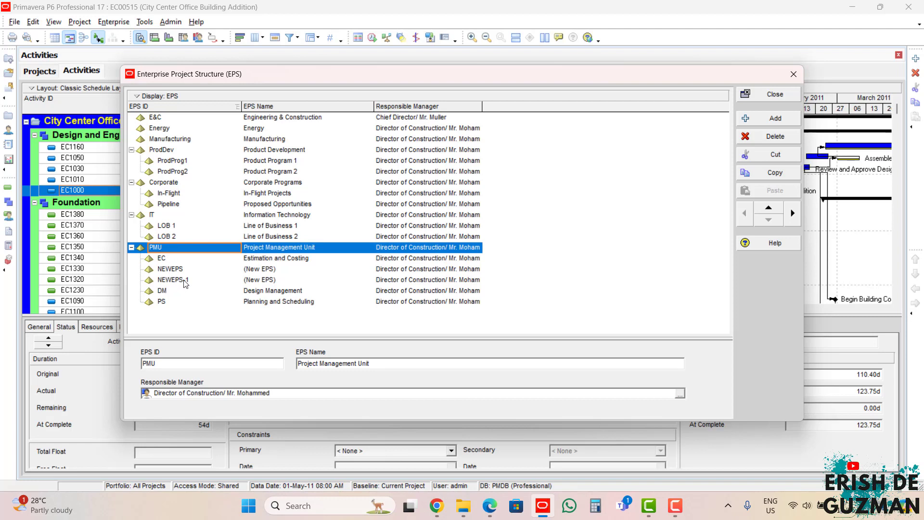
left_click(184, 281)
left_click(182, 268)
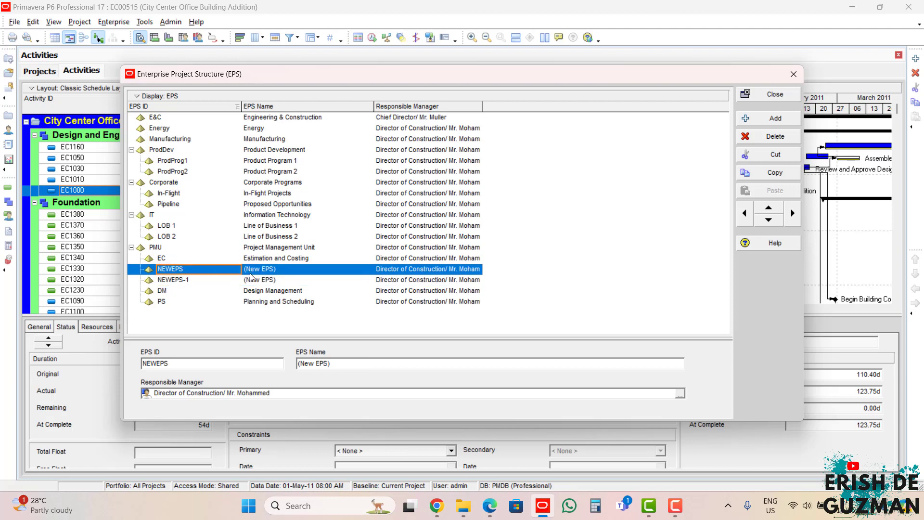
left_click(793, 213)
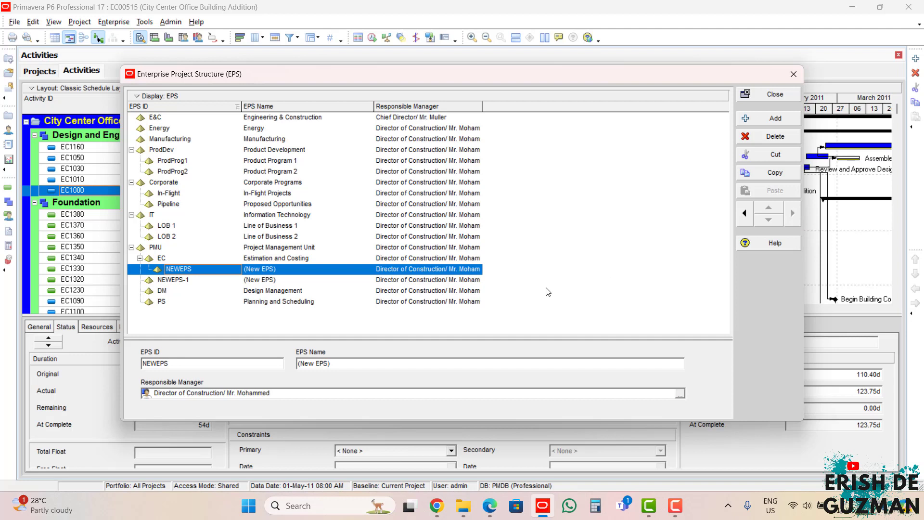
left_click(222, 280)
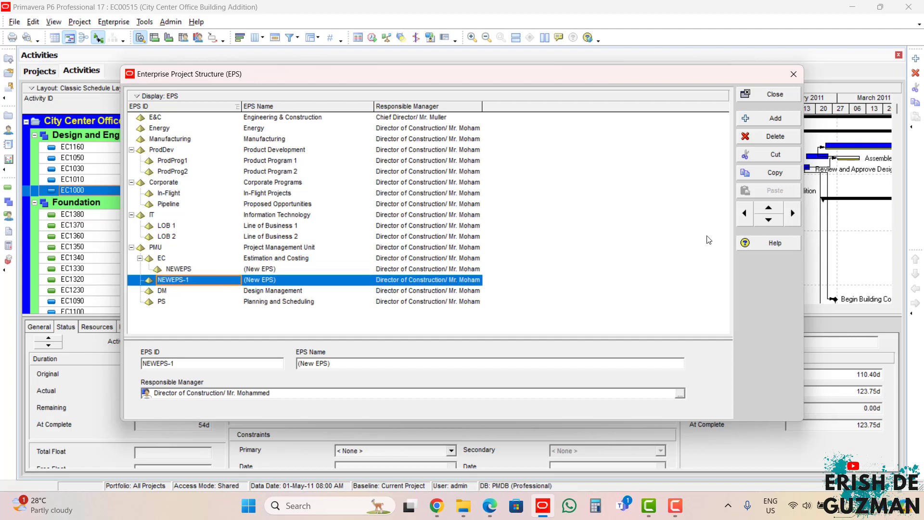
left_click(793, 212)
left_click(224, 279)
left_click(235, 267)
left_click(237, 283)
- Name the first node under Estimation and Costing Cost Estimate and set its EPS ID to CE
left_click(271, 269)
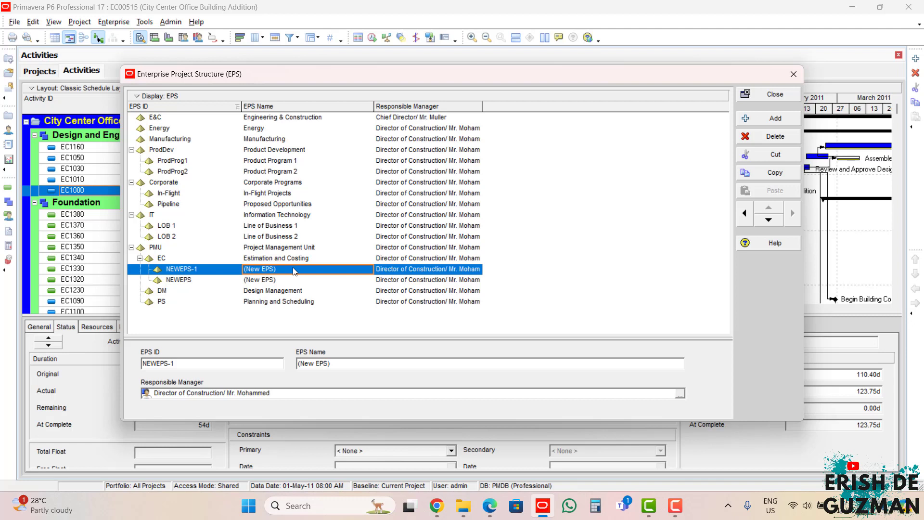
type("Cos")
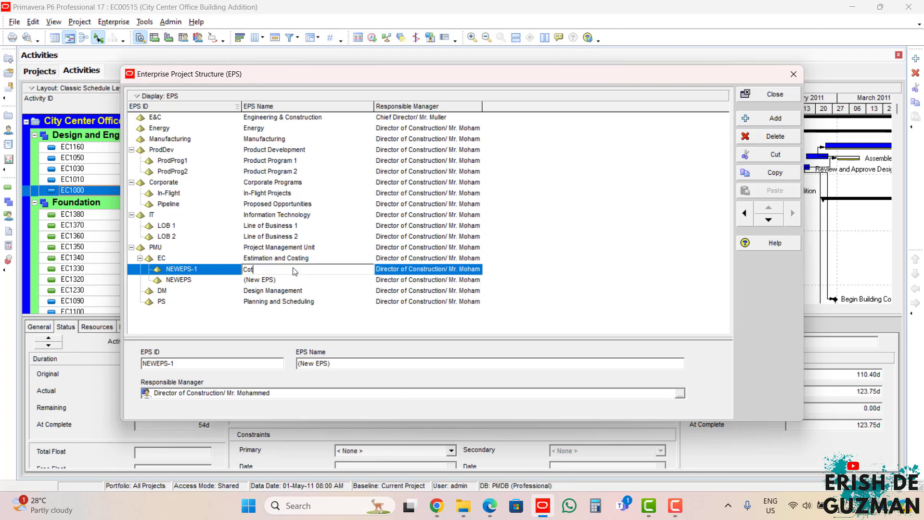
type("t Estimate")
left_click(216, 269)
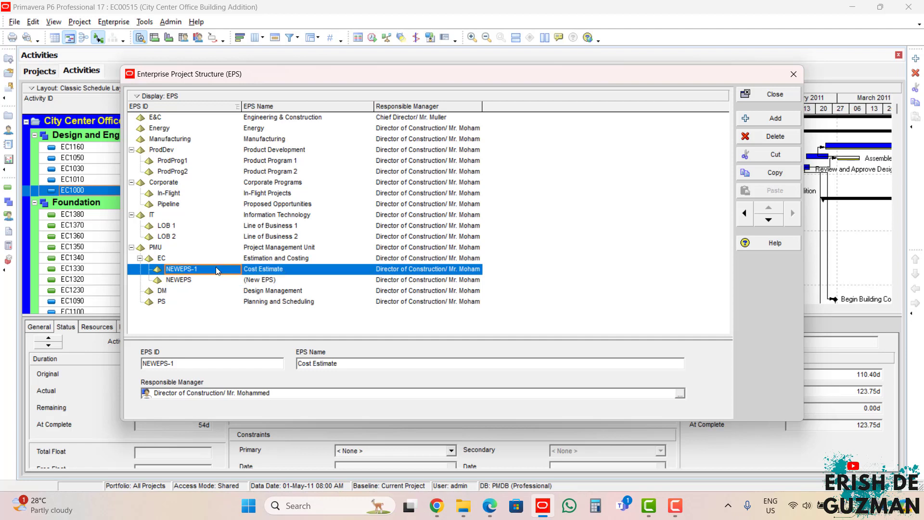
left_click(216, 269)
type("CE")
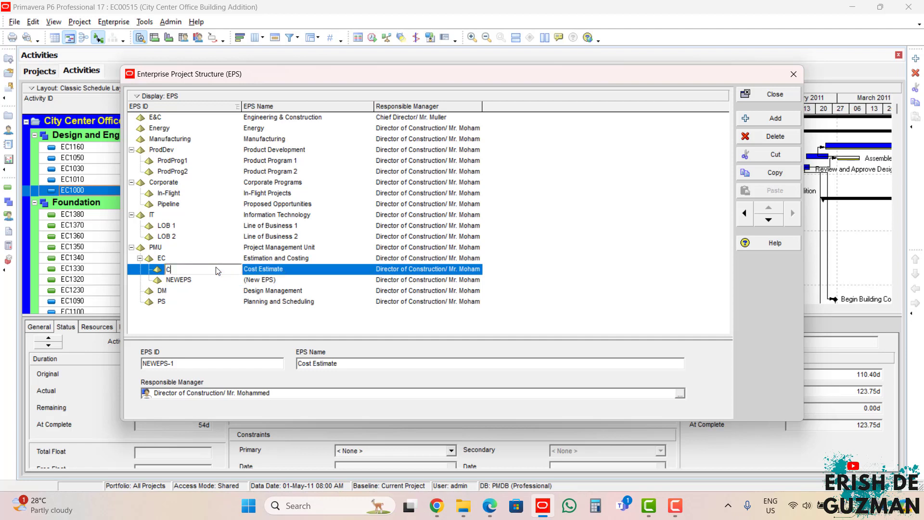
- Name the second node under Estimation and Costing Budget Preparation and set its EPS ID to BP
left_click(298, 274)
left_click(297, 280)
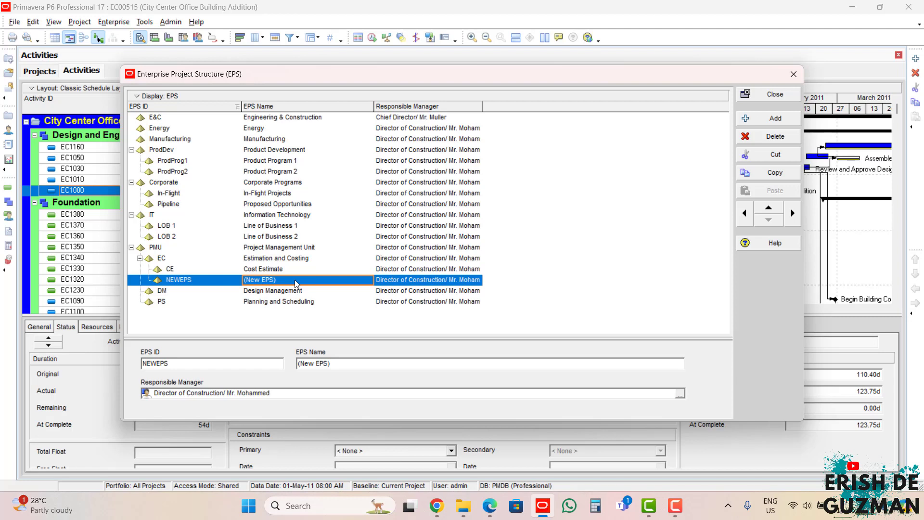
left_click(297, 283)
type("B")
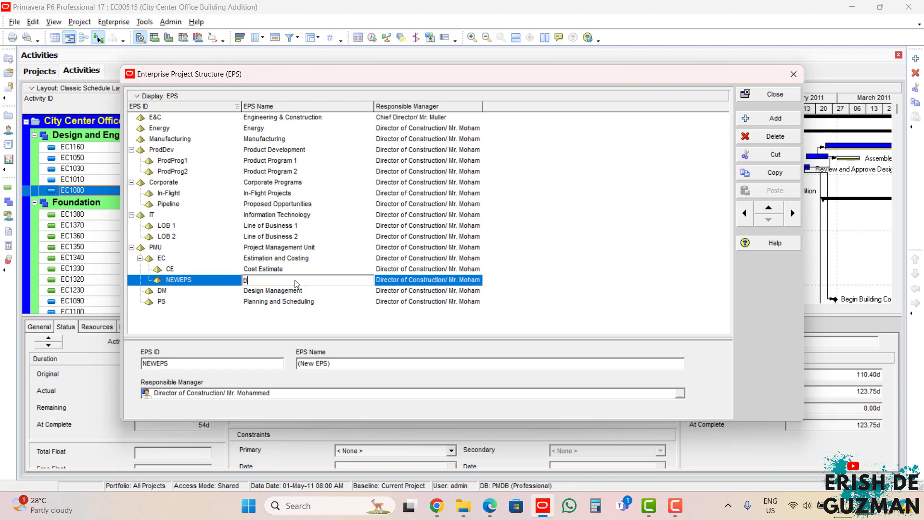
type("udget Preparation")
left_click(215, 283)
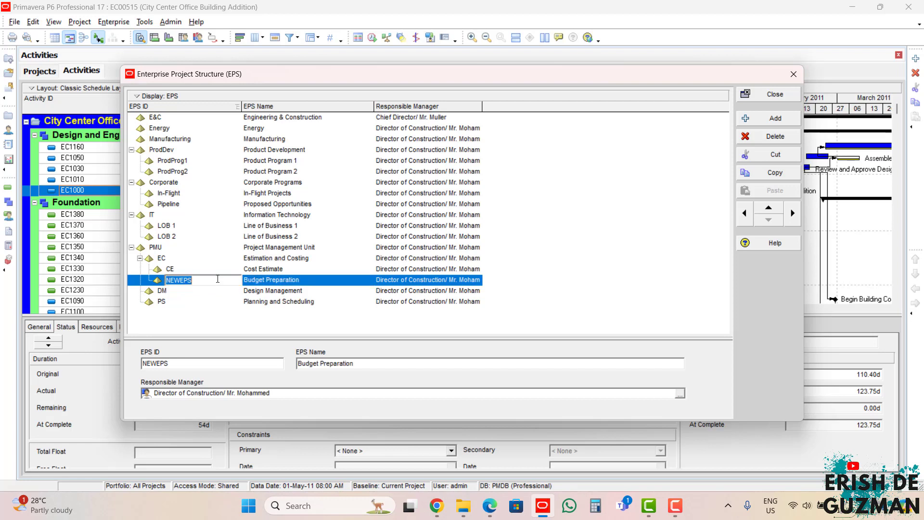
type("BP")
- Add two new EPS nodes after Design Management and indent both so they become its children
left_click(322, 294)
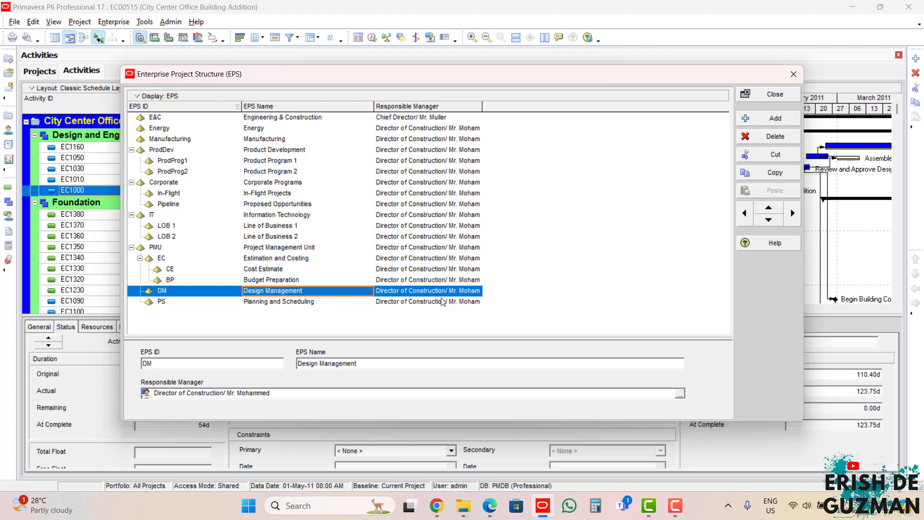
left_click(783, 118)
left_click(783, 119)
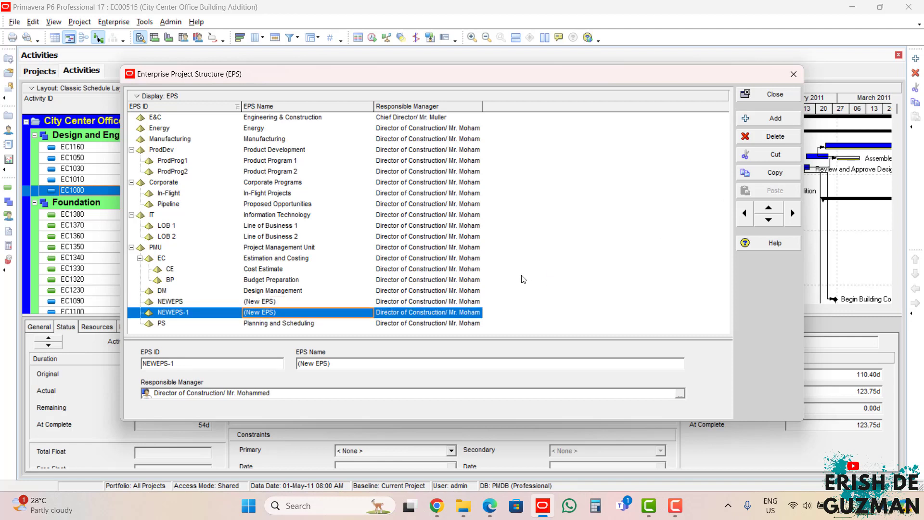
left_click(245, 304)
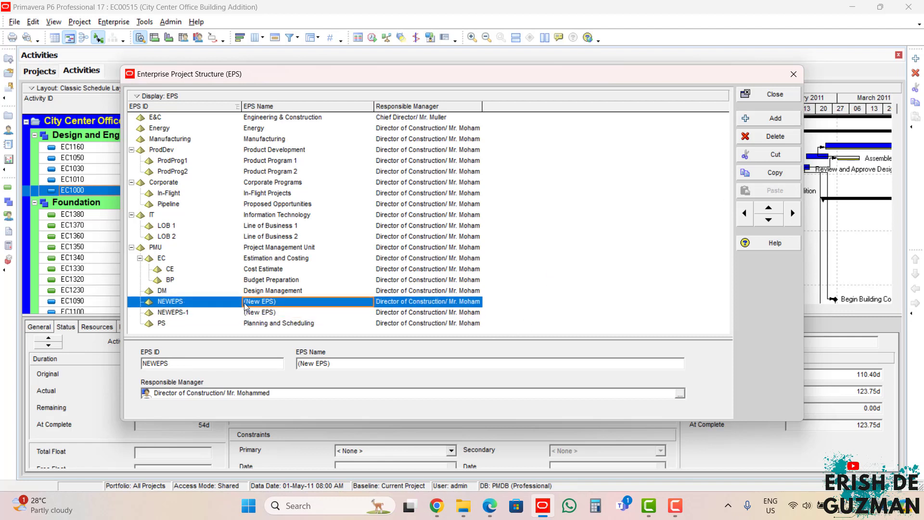
left_click(265, 270)
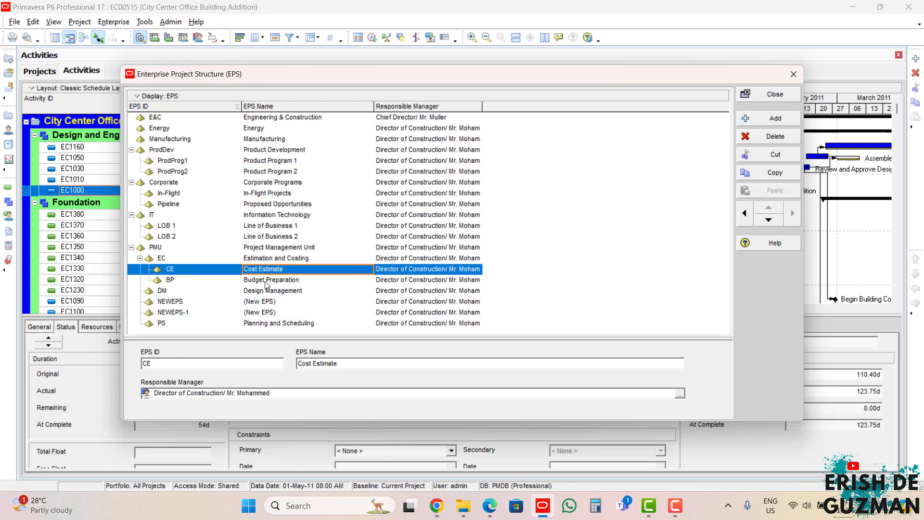
left_click(266, 283)
left_click(270, 302)
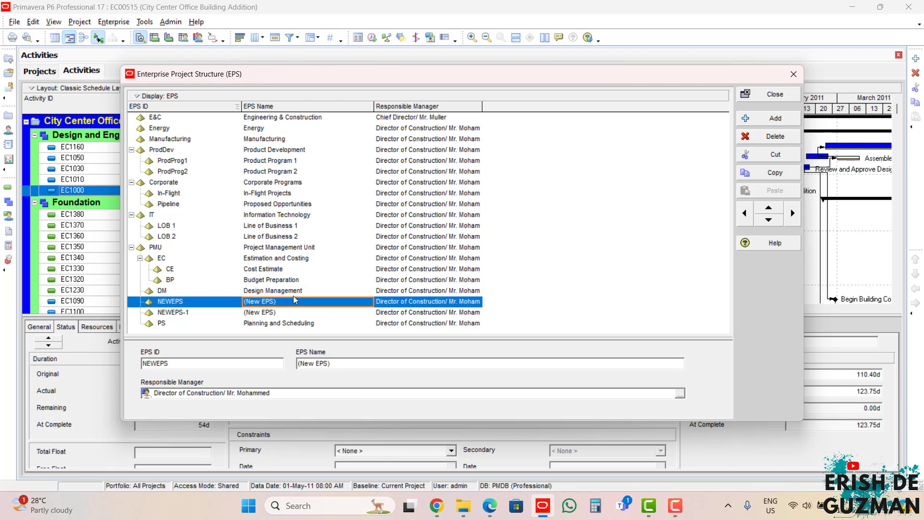
left_click(792, 212)
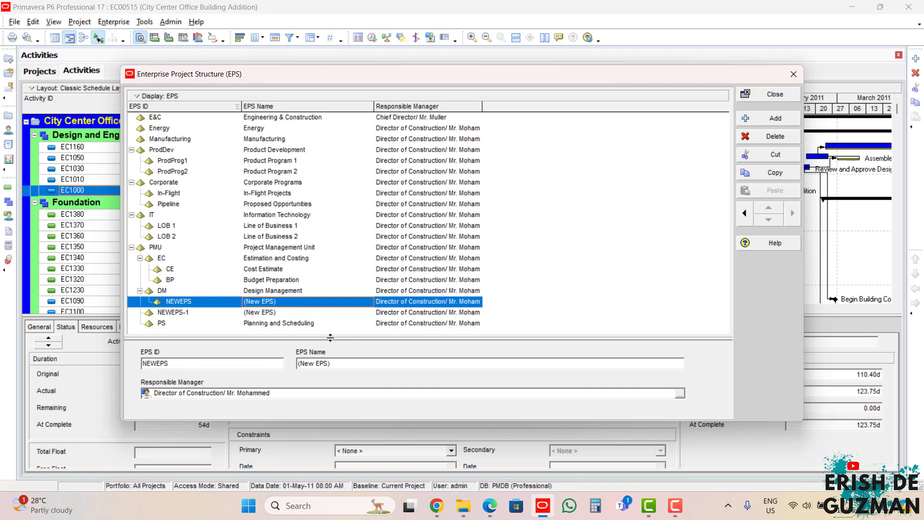
left_click(282, 312)
left_click(793, 213)
- Name the first node under Design Management Design Qualification and set its EPS ID to DQ
left_click(289, 302)
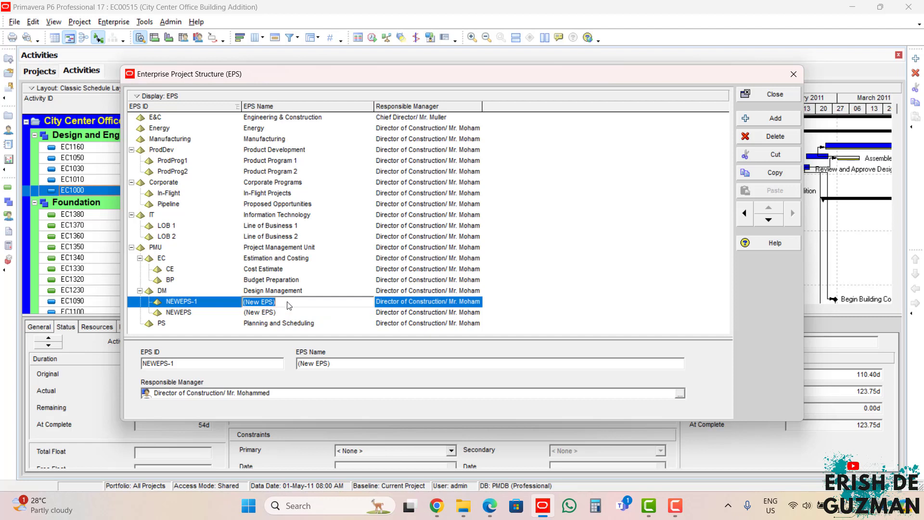
type("Design Qualification")
left_click(220, 304)
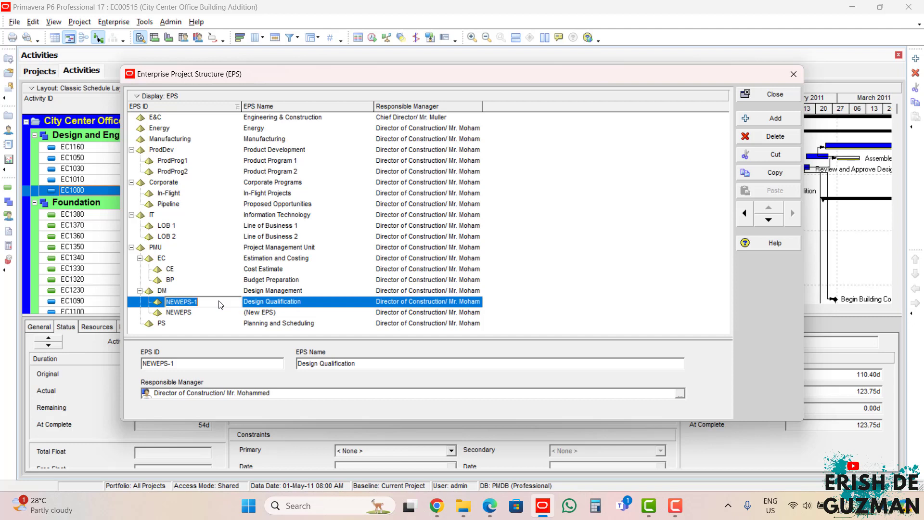
type("DQ")
- Name the second node under Design Management Design Evaluation and set its EPS ID to DE
left_click(291, 313)
left_click(291, 313)
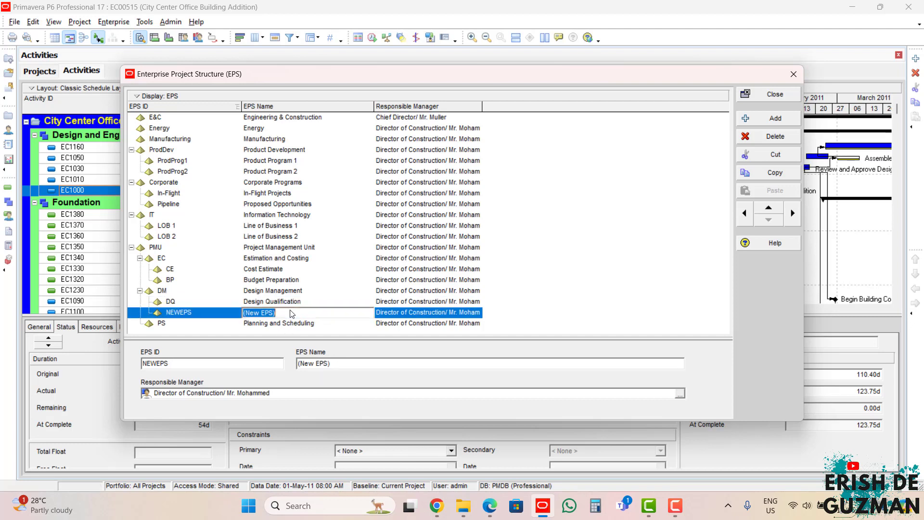
type("Design Evaluation")
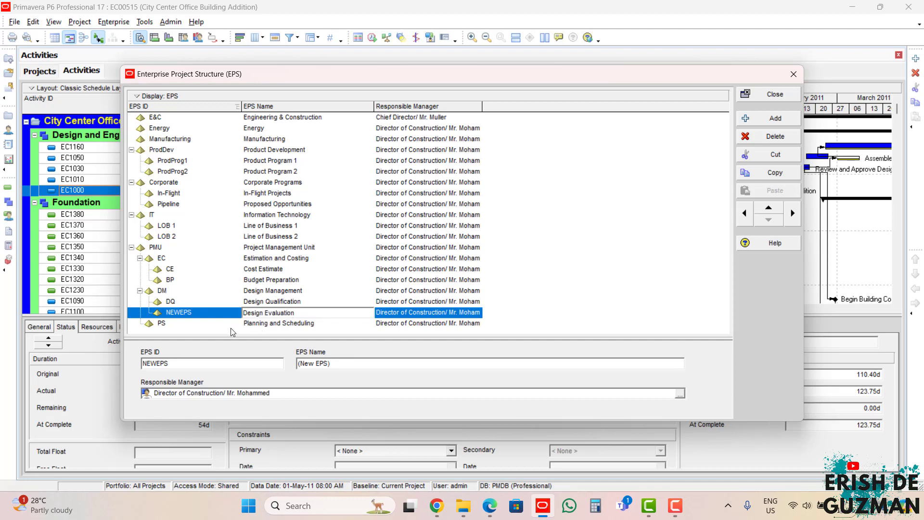
left_click(204, 318)
type("DE")
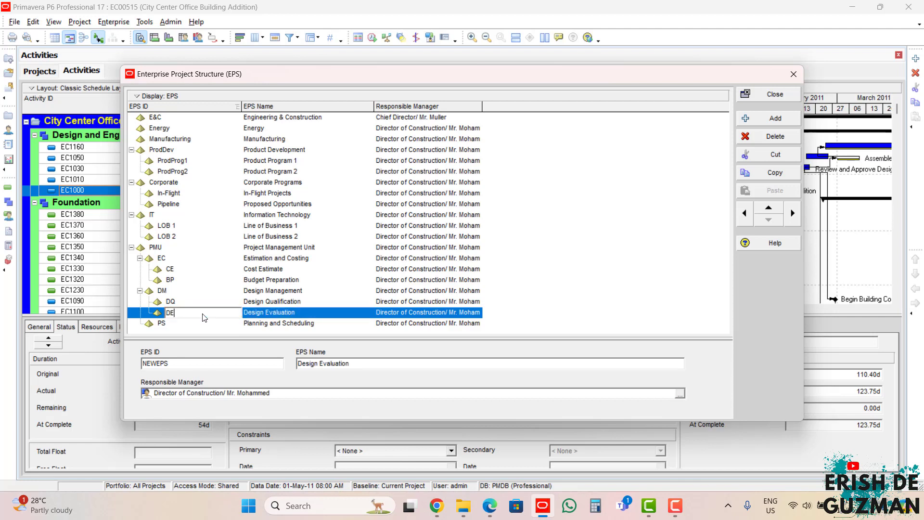
- Add two new EPS nodes after Planning and Scheduling and indent both so they become its children
left_click(329, 324)
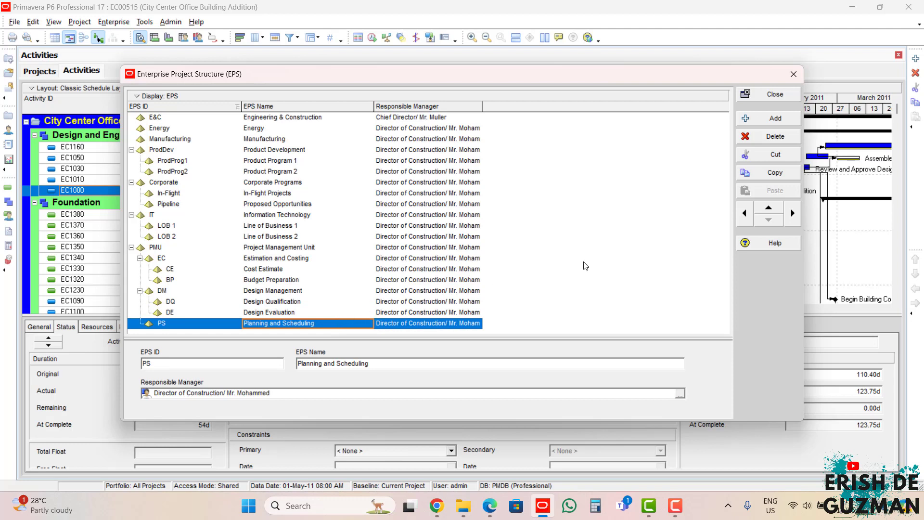
left_click(769, 120)
left_click(768, 121)
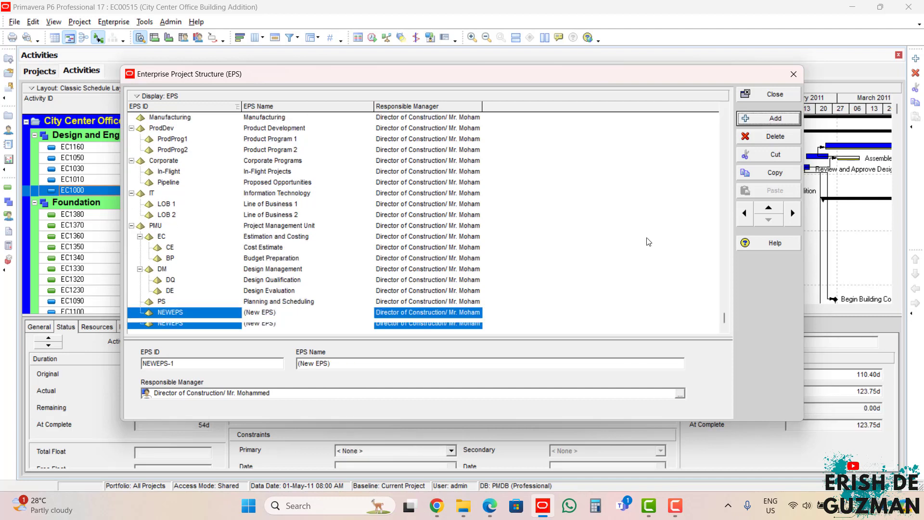
left_click(228, 313)
left_click(793, 213)
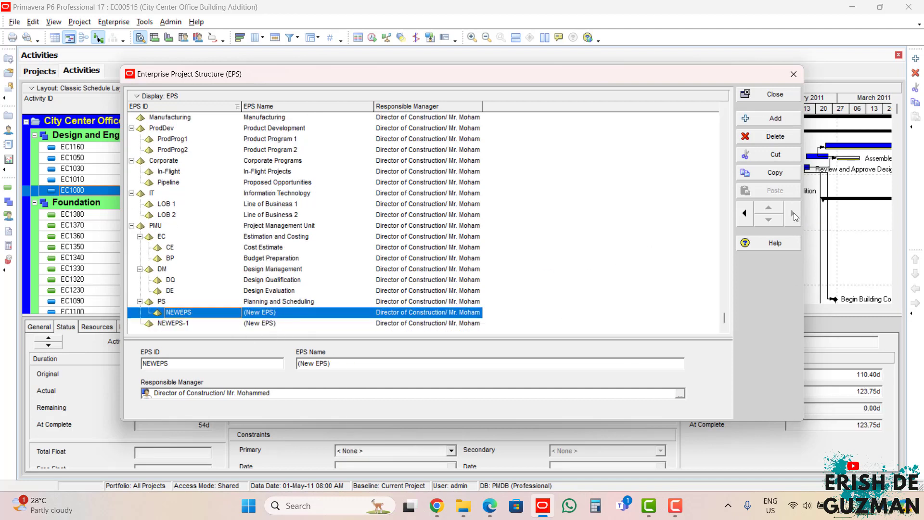
left_click(263, 326)
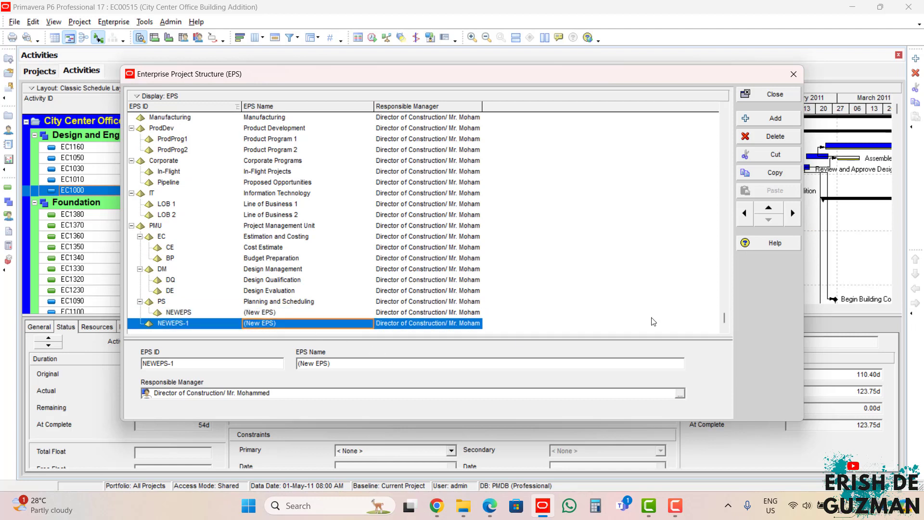
left_click(792, 213)
- Name the first node under Planning and Scheduling Master Planning and set its EPS ID to MP
left_click(281, 312)
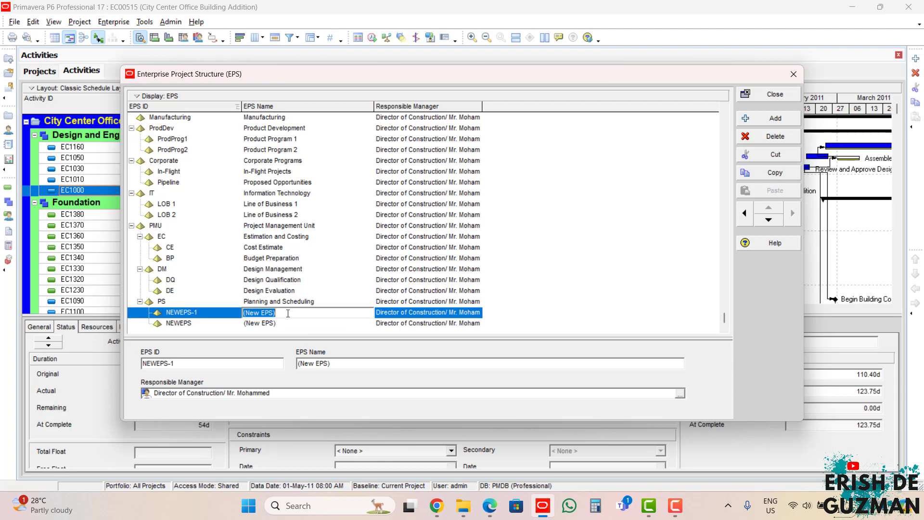
type("Master Planning")
left_click(207, 314)
left_click(206, 314)
type("MP")
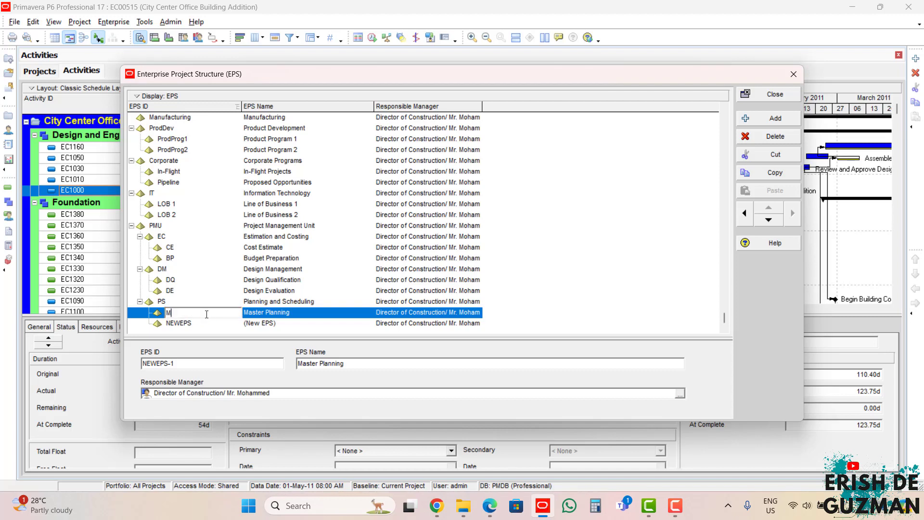
- Name the second node under Planning and Scheduling Financial Planning and set its EPS ID to FP
left_click(297, 325)
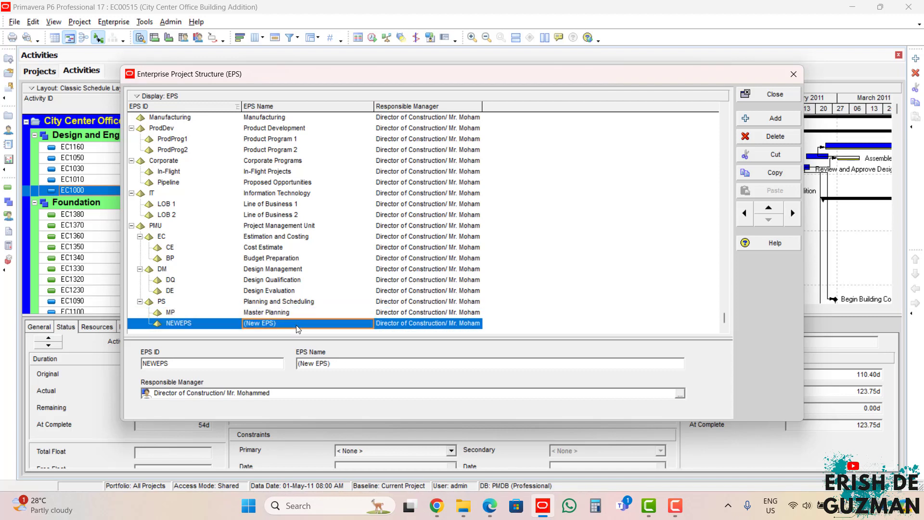
left_click(297, 326)
type("F")
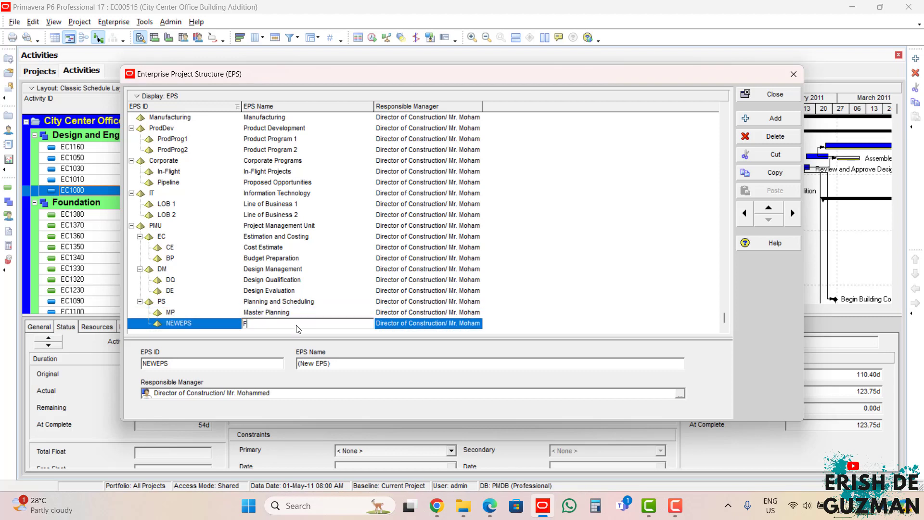
type("inancial Planning")
left_click(195, 329)
left_click(198, 328)
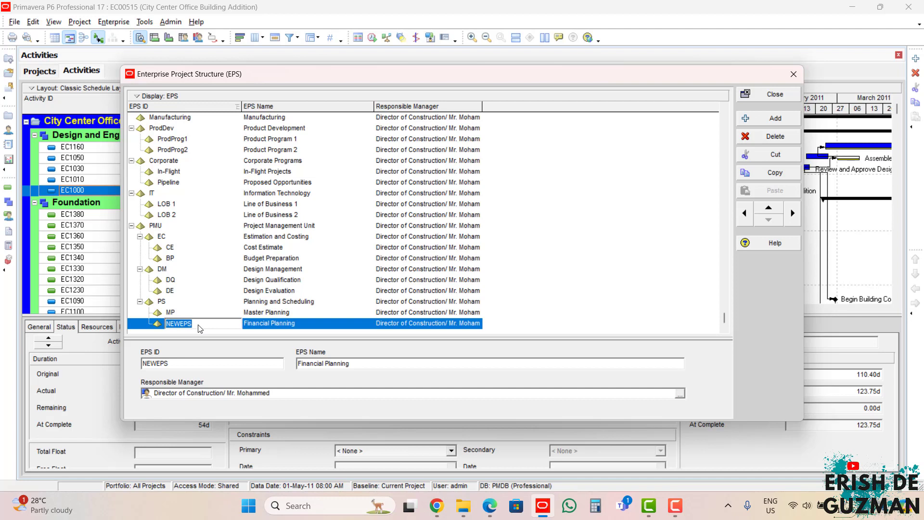
type("FP")
left_click(332, 305)
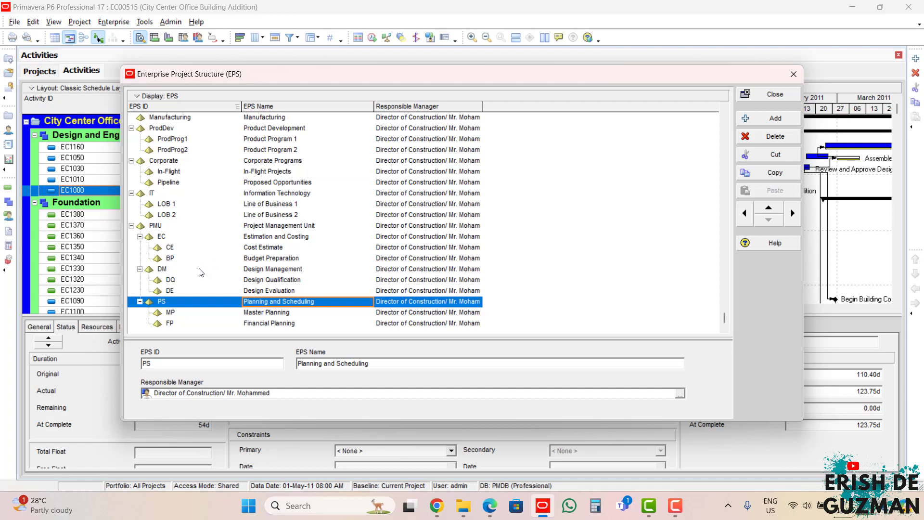
- Review the Project Management Unit branch, going through its second-level nodes and their child nodes
left_click(167, 227)
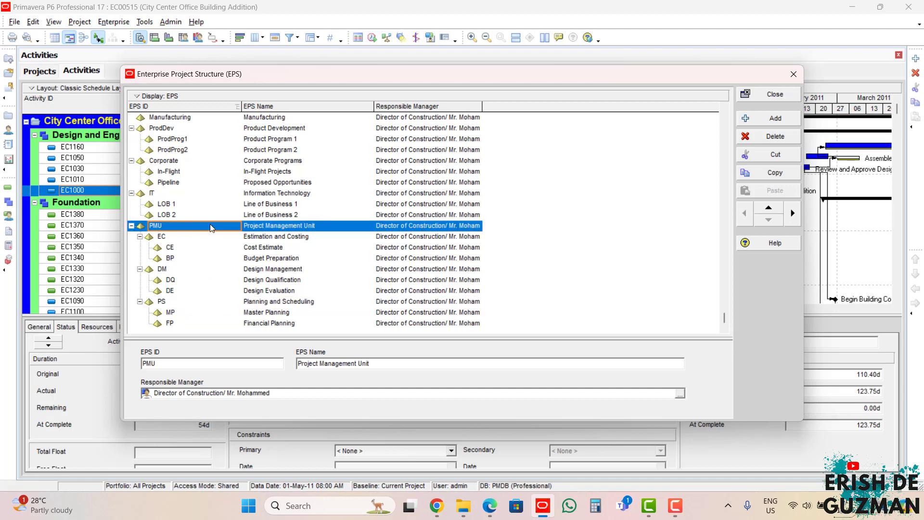
left_click(163, 237)
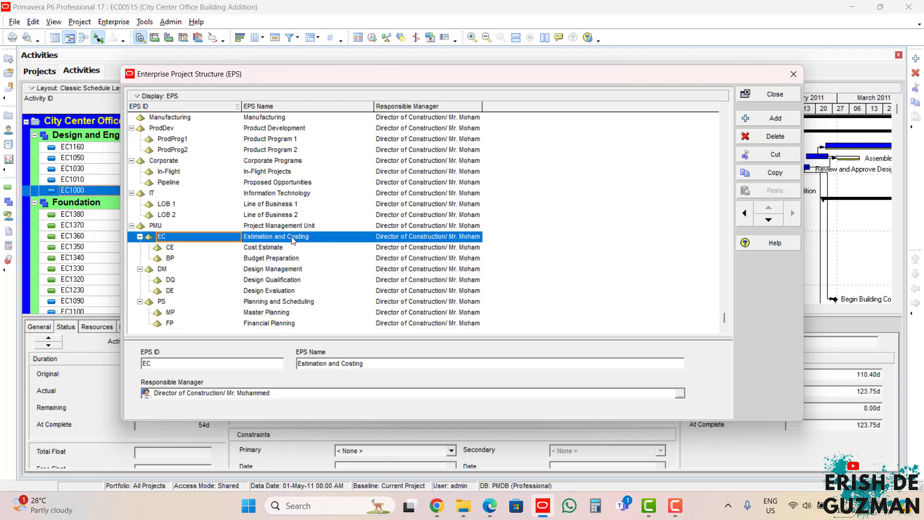
left_click(286, 271)
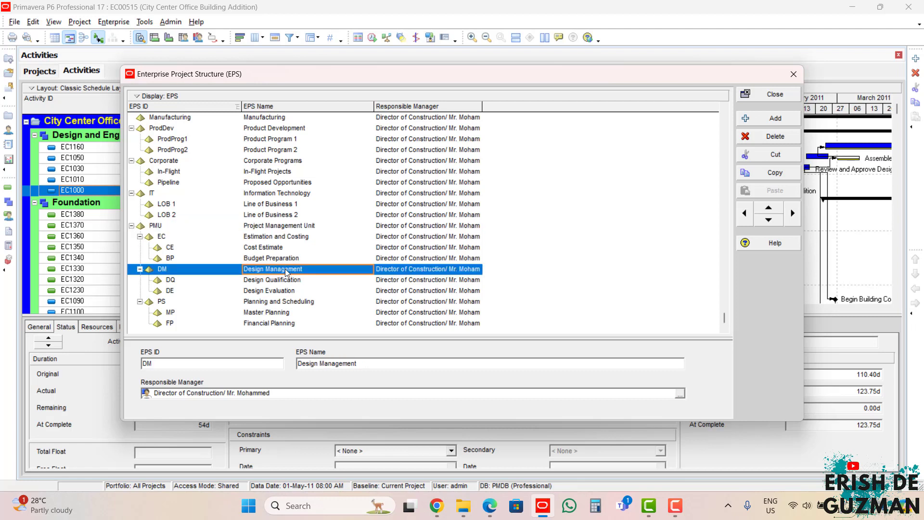
left_click(278, 306)
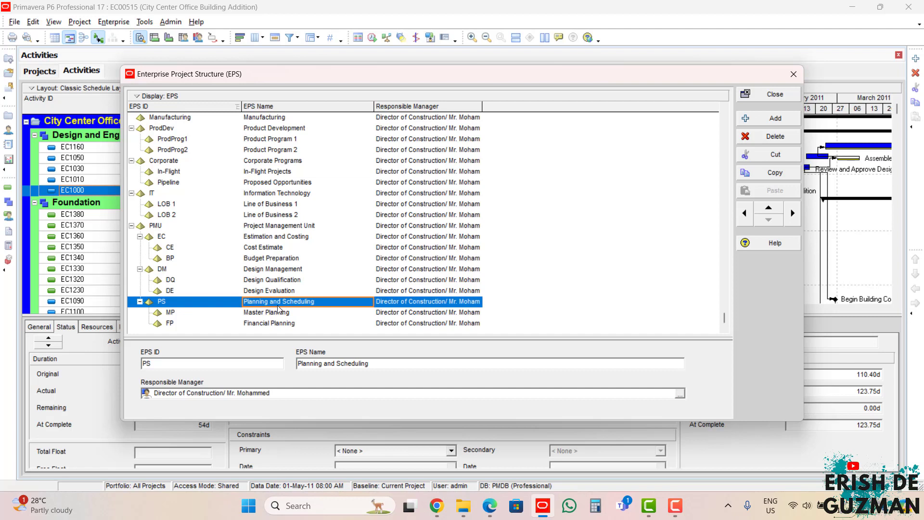
left_click(277, 250)
left_click(284, 260)
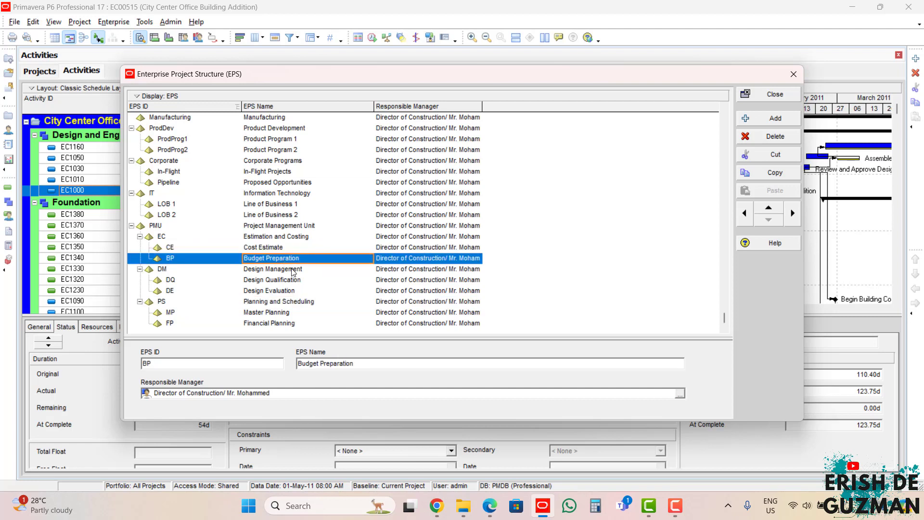
left_click(293, 271)
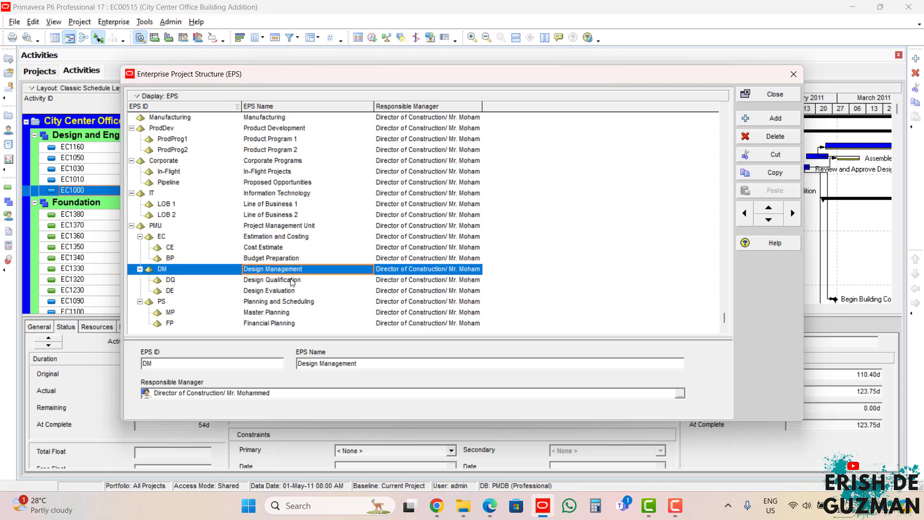
left_click(292, 281)
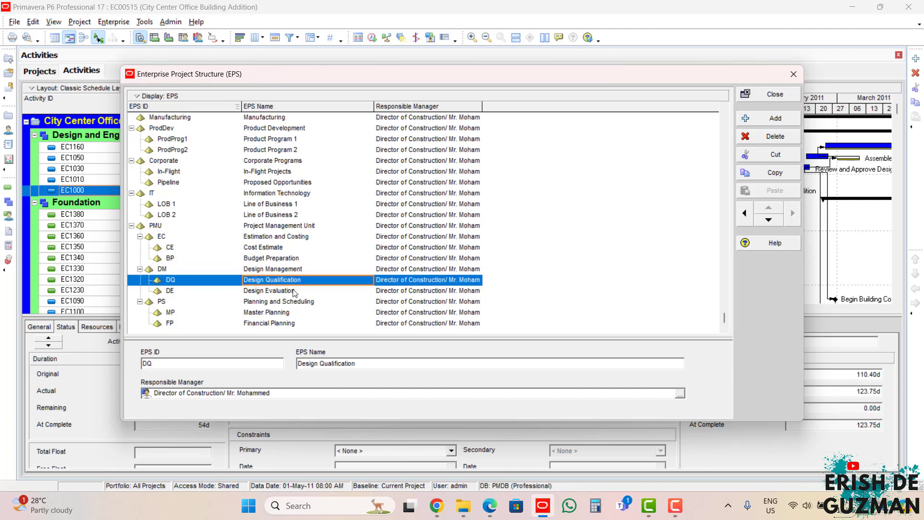
left_click(294, 291)
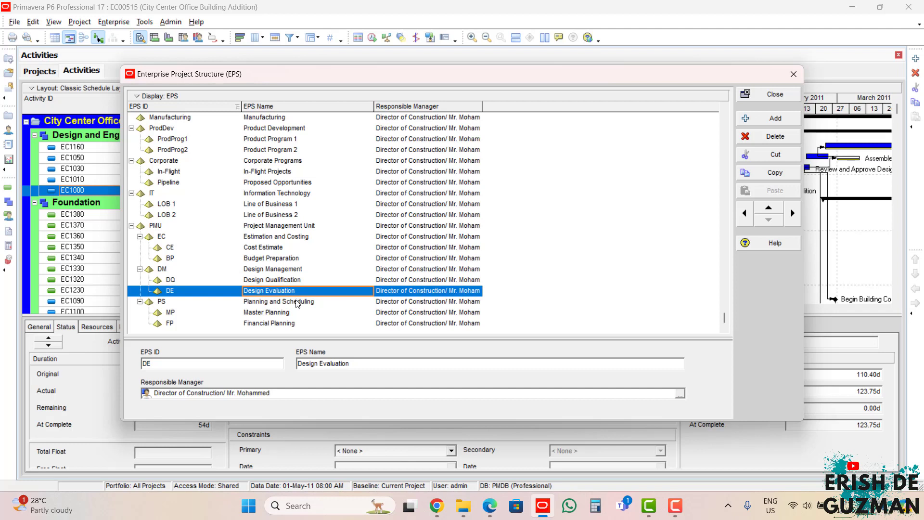
left_click(294, 313)
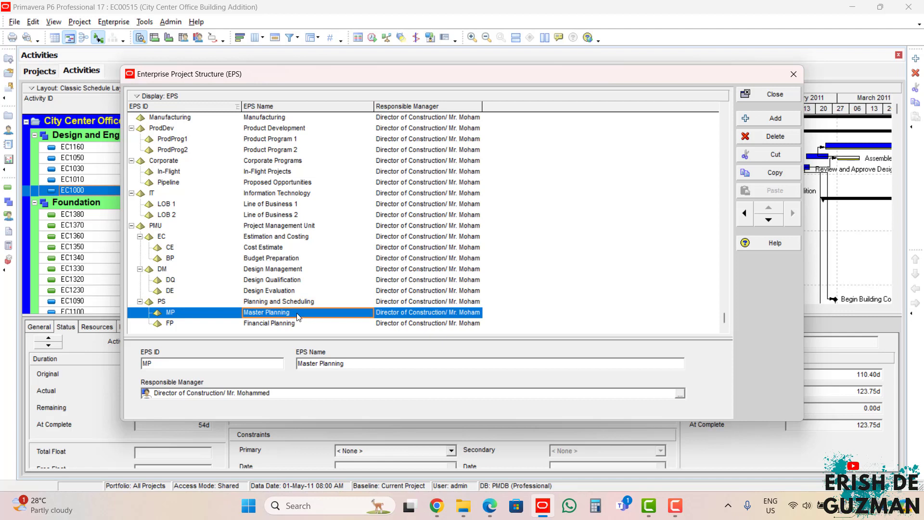
left_click(299, 324)
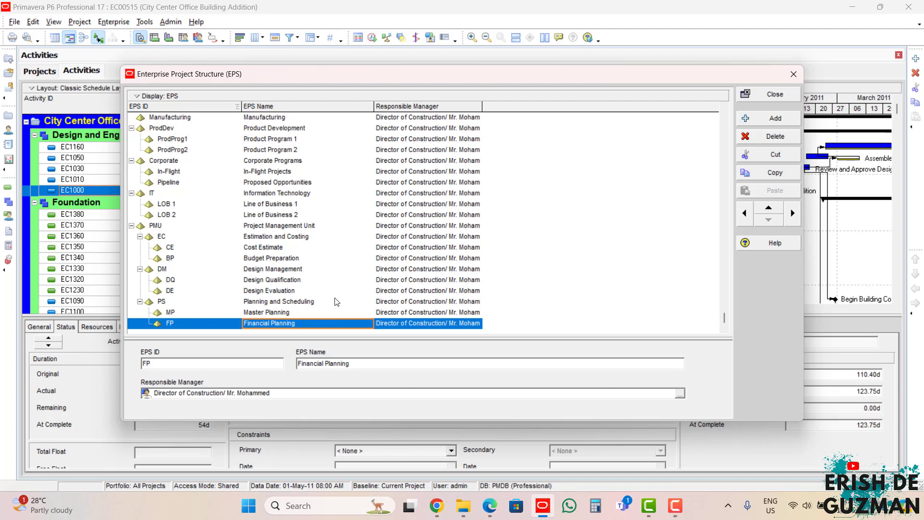
- Add a child node under Financial Planning, named Resource Planning with EPS ID RP
left_click(776, 118)
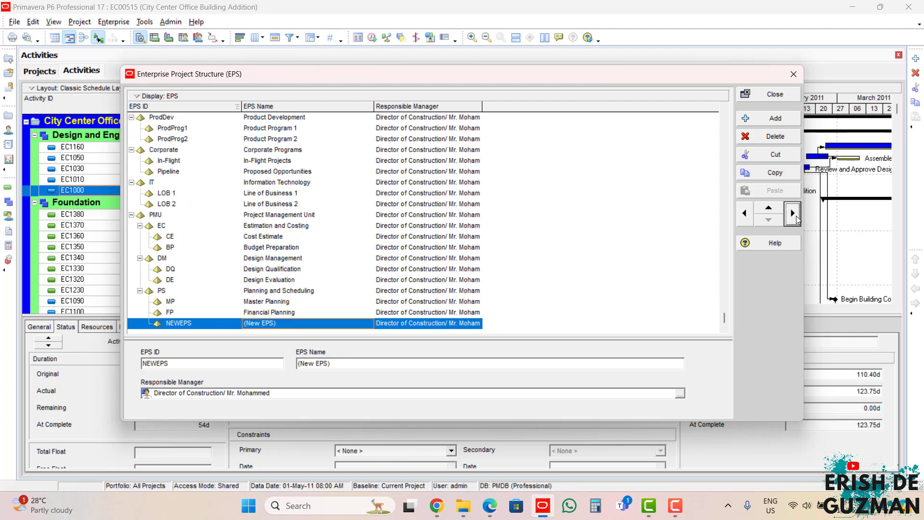
left_click(794, 213)
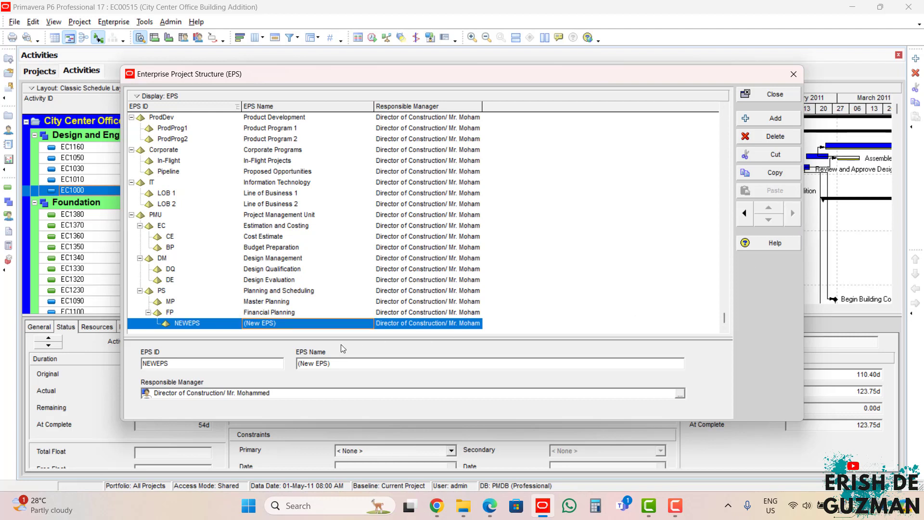
left_click(304, 321)
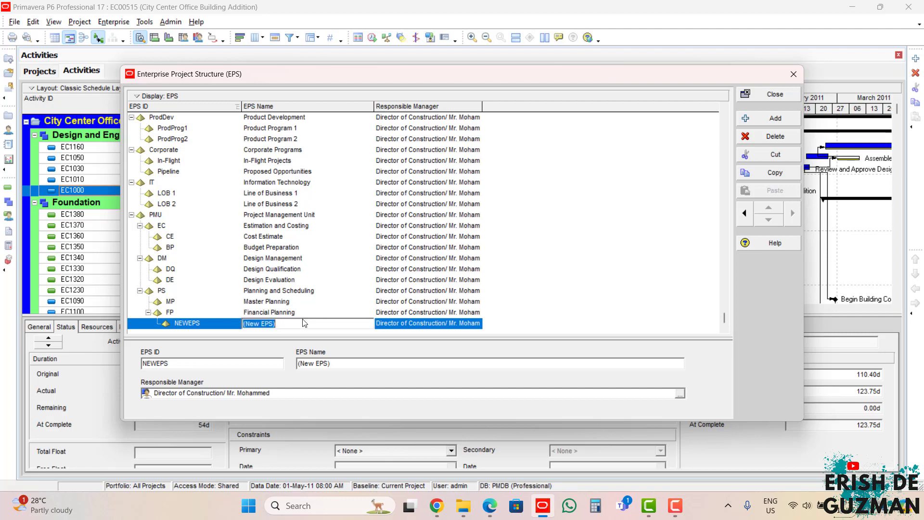
type("Resource Planning")
left_click(216, 328)
type("RP")
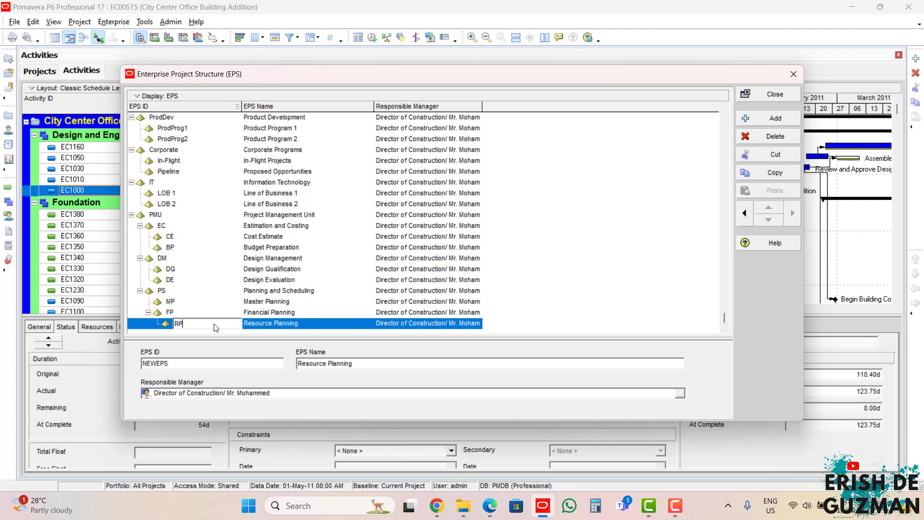
key("Return")
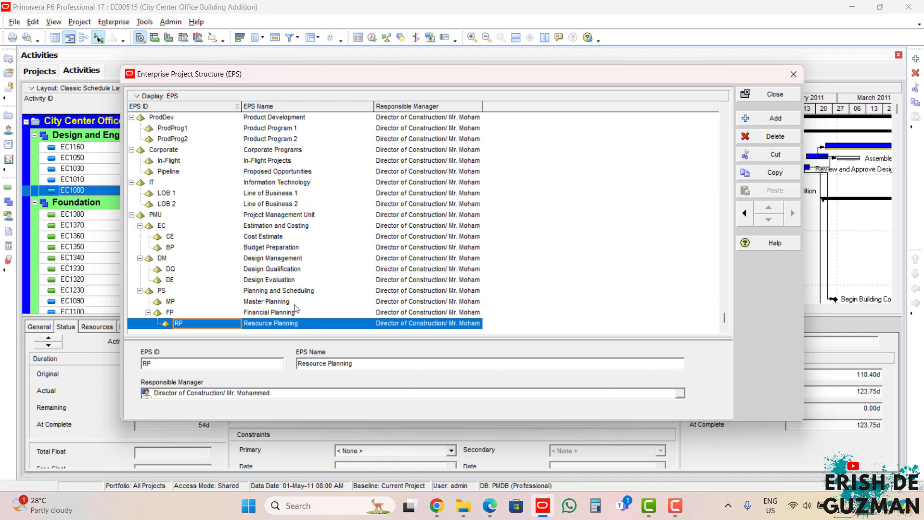
- Collapse and re-expand the Project Management Unit branch and its second-level nodes to examine the hierarchy levels
left_click(131, 215)
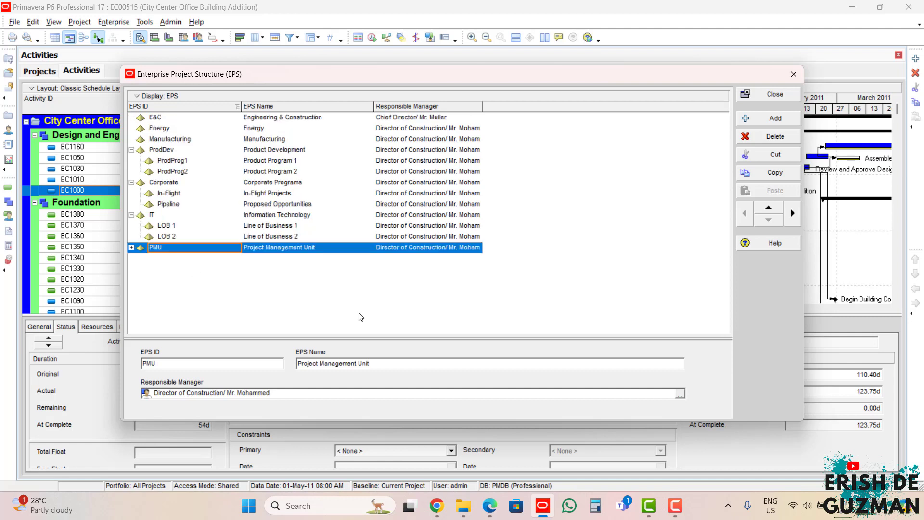
left_click(131, 247)
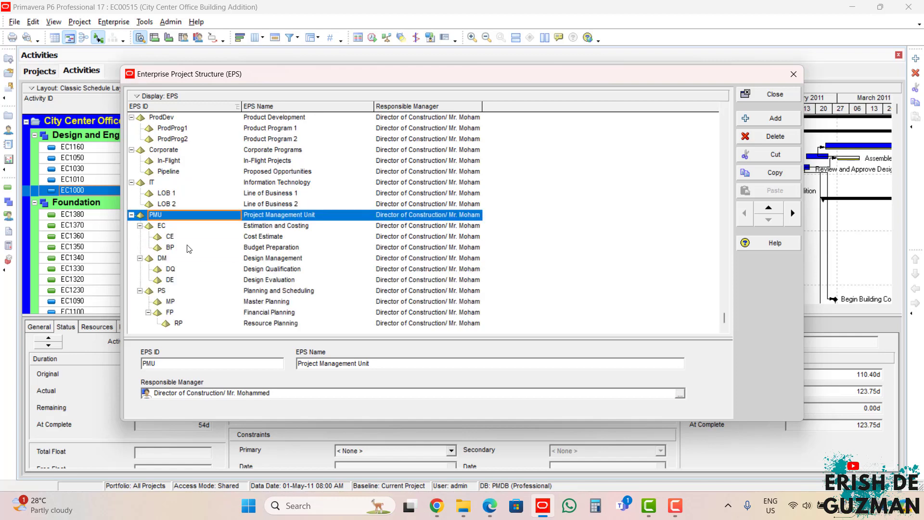
left_click(140, 226)
left_click(139, 259)
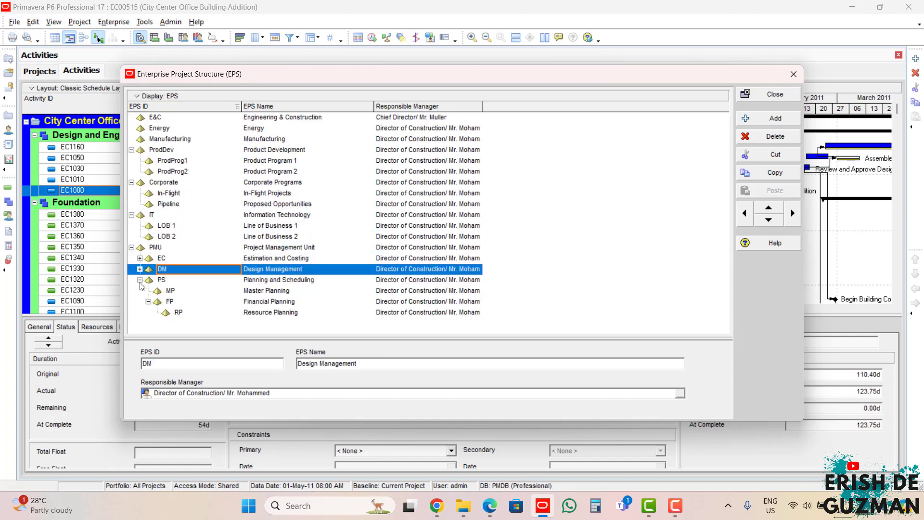
left_click(139, 279)
left_click(139, 258)
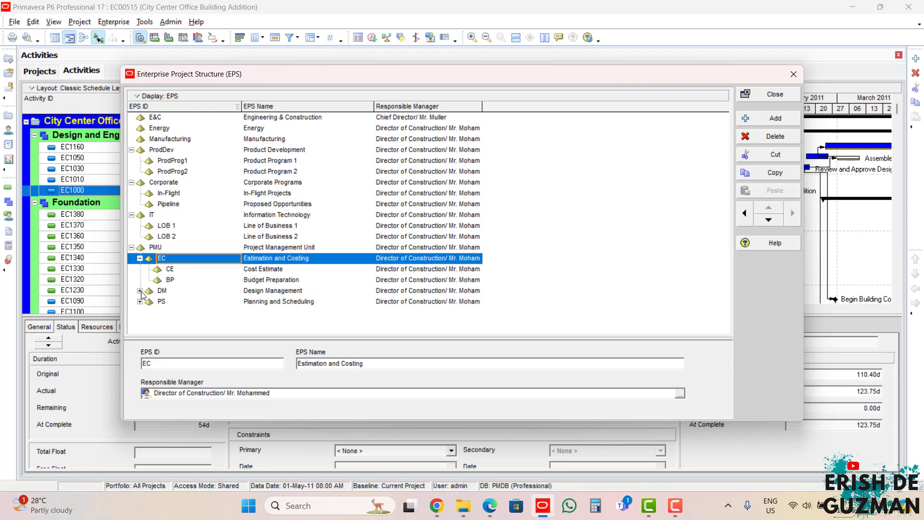
left_click(139, 290)
left_click(139, 323)
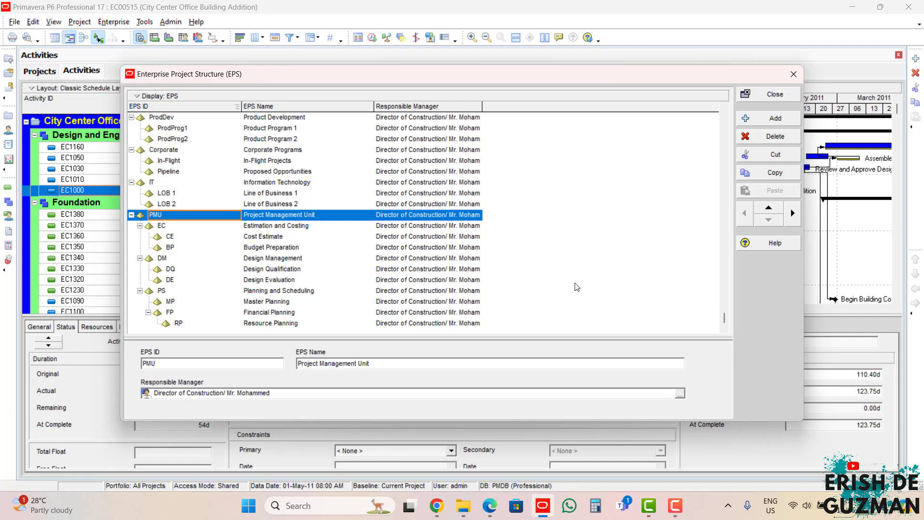
- Show the EPS as a chart and widen the dialog to enlarge the chart
left_click(159, 96)
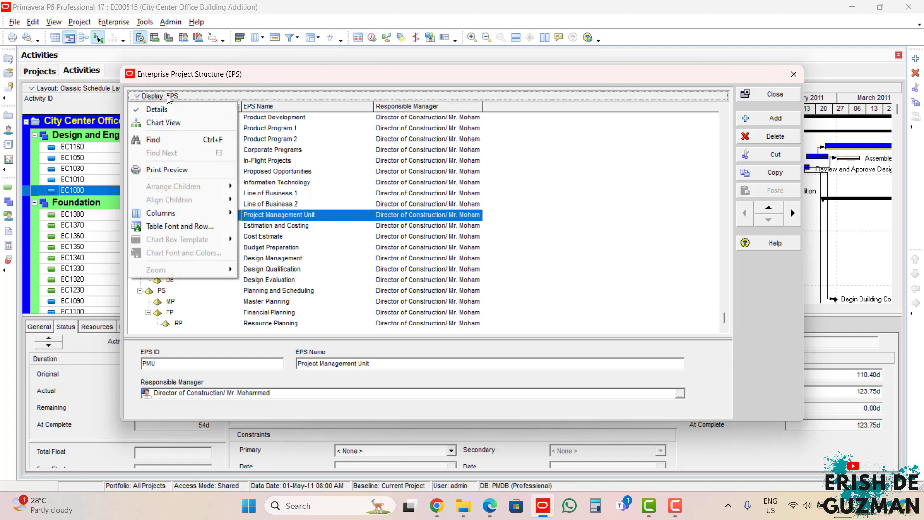
left_click(164, 123)
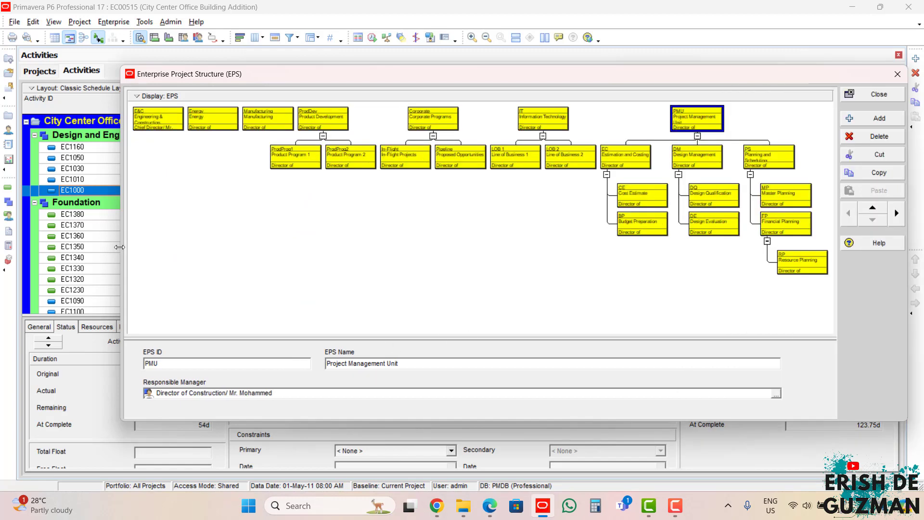
left_click_drag(121, 248, 4, 238)
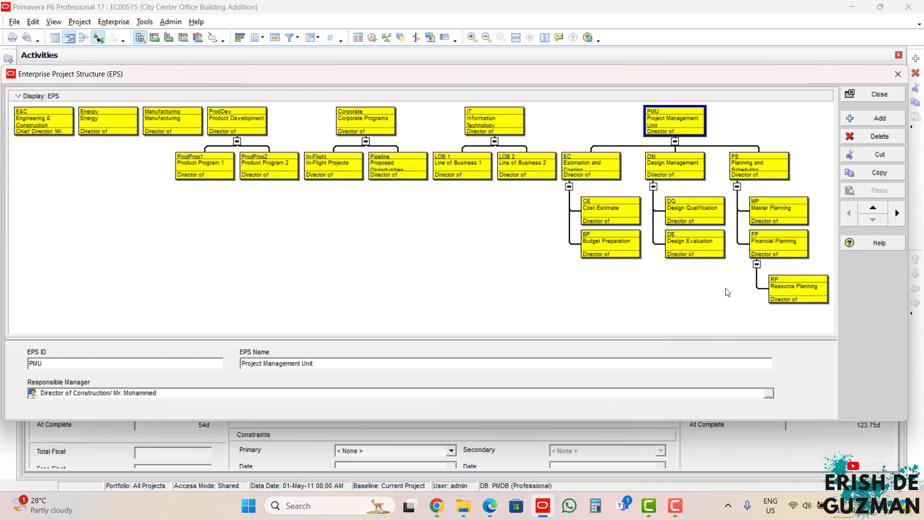
- Examine the chart boxes of the EPS nodes, from Engineering & Construction to the Project Management Unit's lowest levels
left_click(41, 129)
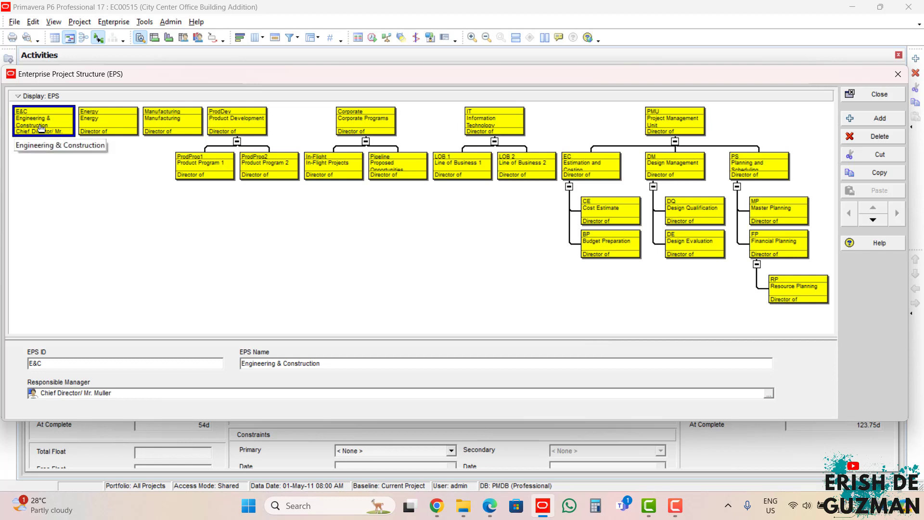
left_click(111, 127)
left_click(169, 126)
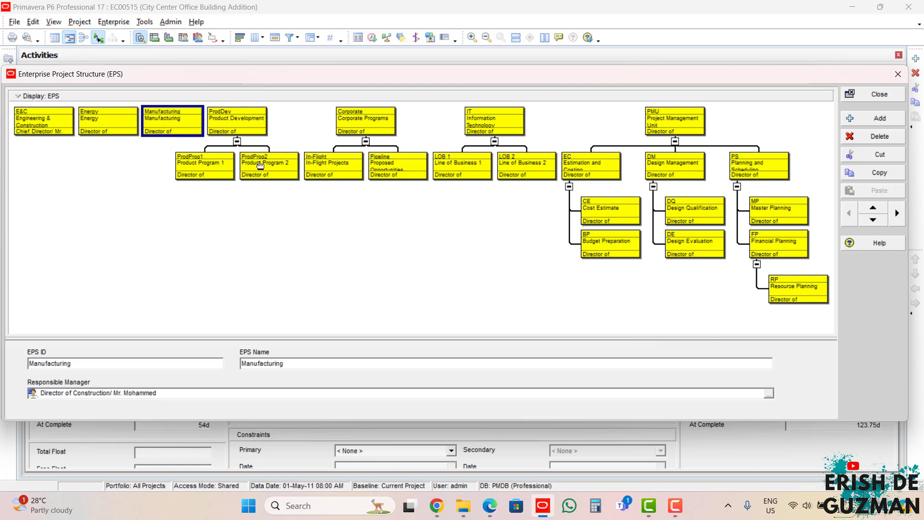
left_click(212, 166)
left_click(284, 168)
left_click(334, 173)
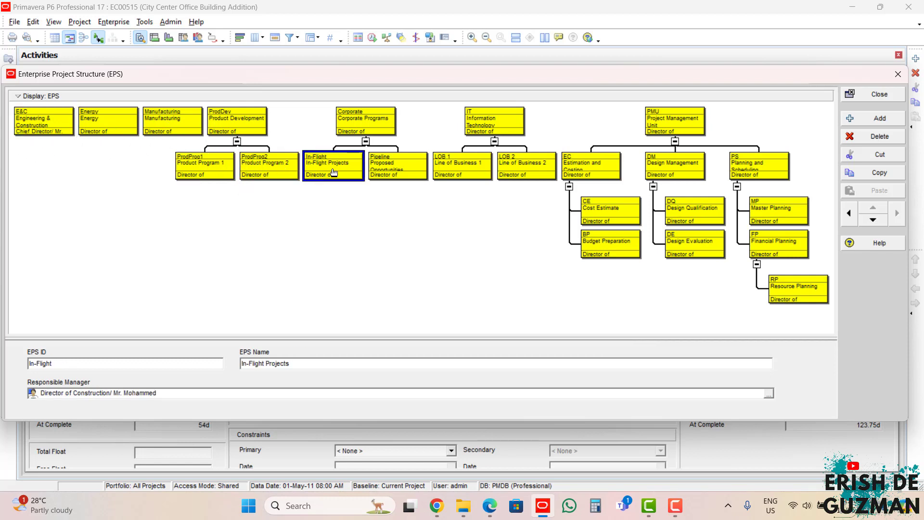
left_click(420, 171)
left_click(527, 171)
left_click(786, 301)
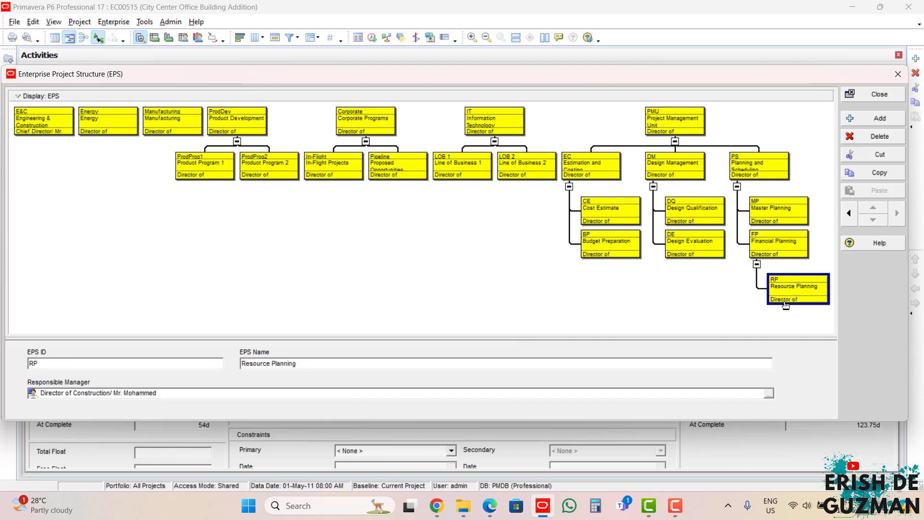
left_click(786, 248)
left_click(610, 252)
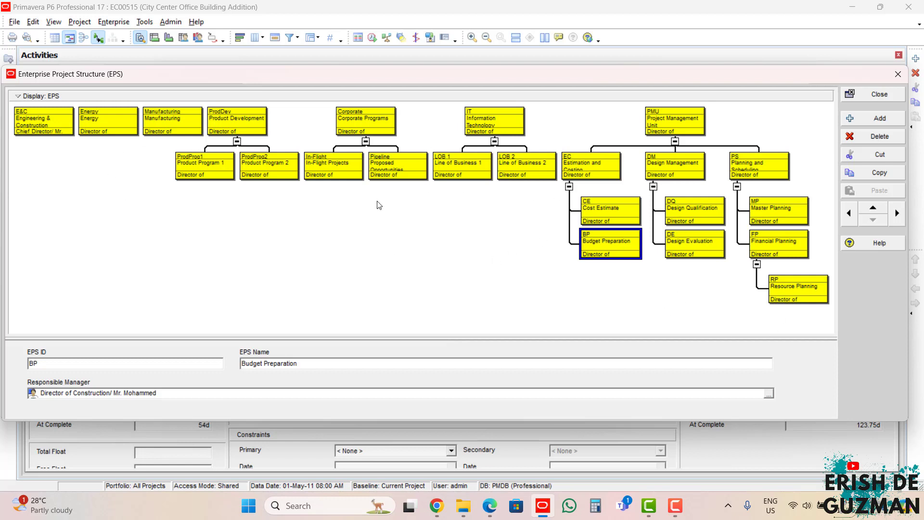
- Set the EPS chart font to Arial Rounded MT, Bold Oblique, in red, and apply it to the chart
left_click(67, 101)
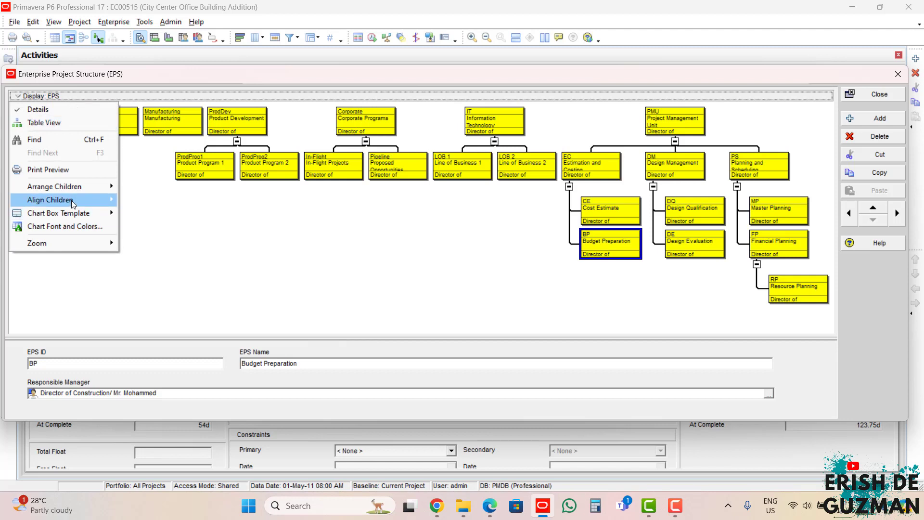
left_click(74, 226)
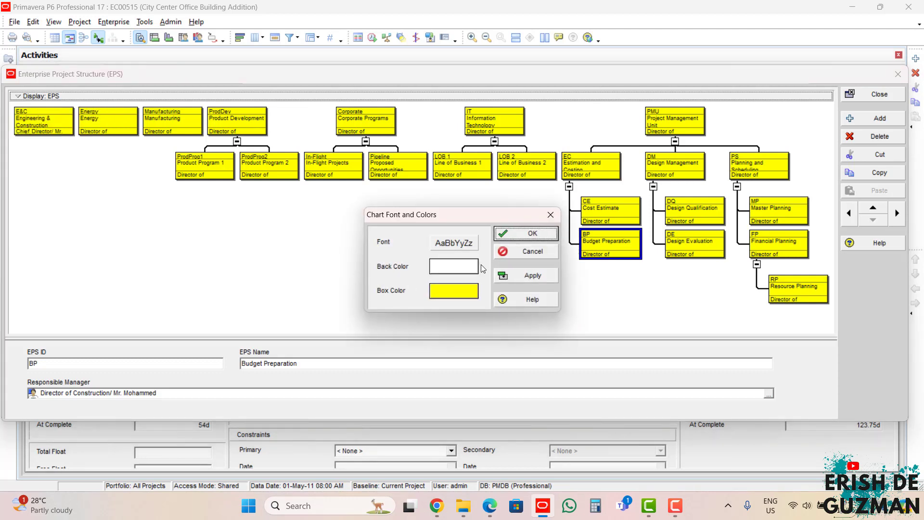
left_click(447, 244)
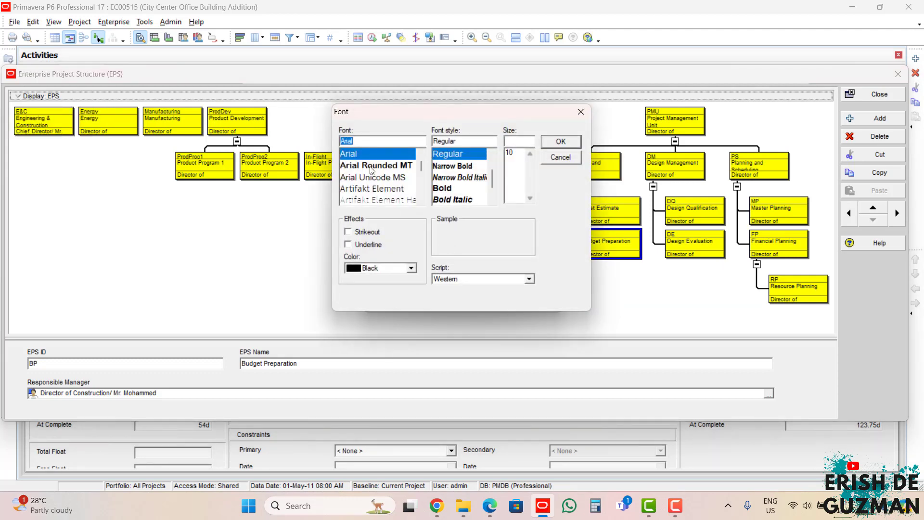
left_click(371, 166)
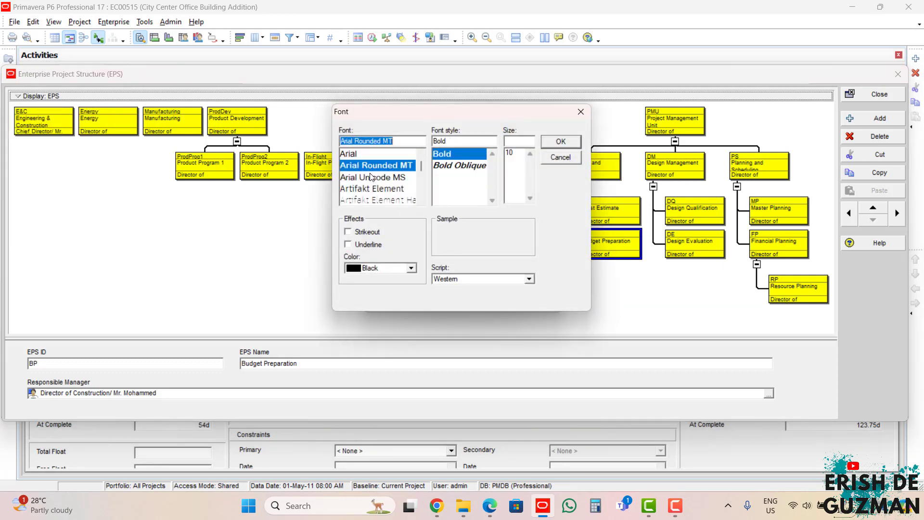
left_click(455, 167)
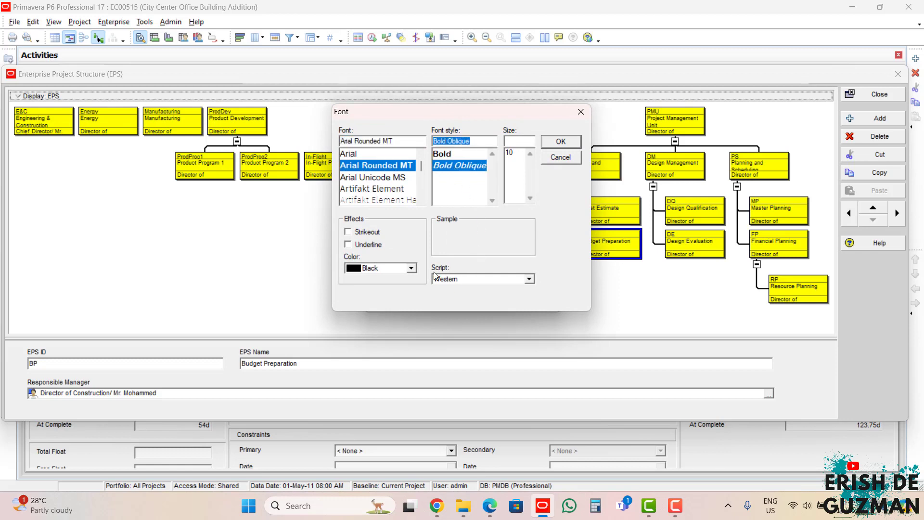
left_click(412, 268)
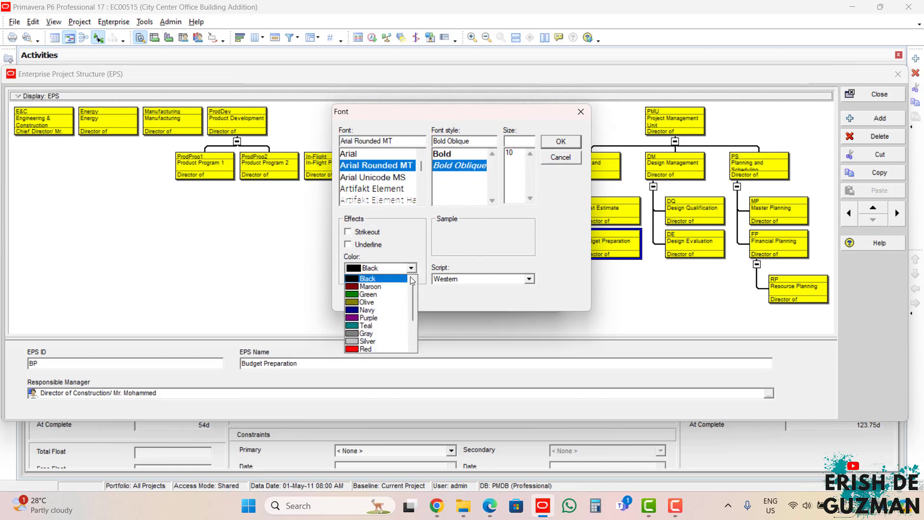
scroll(383, 318, "down", 1)
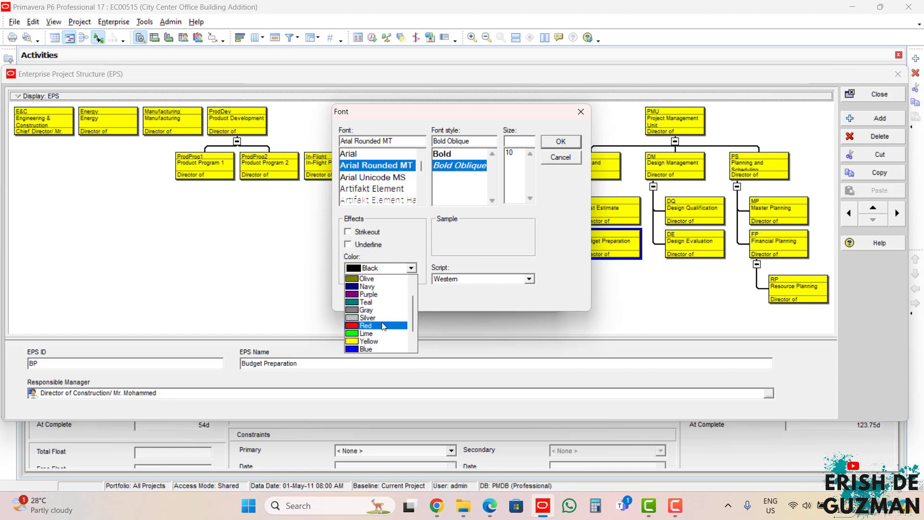
left_click(384, 326)
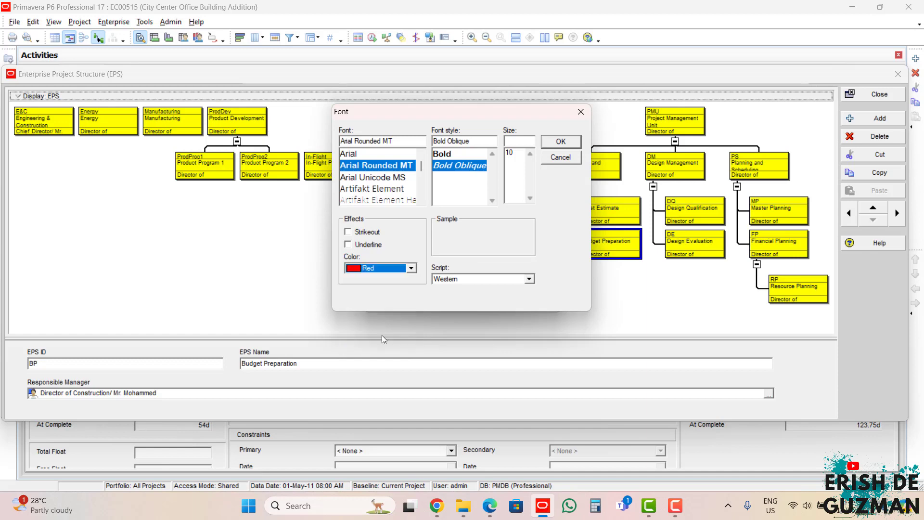
left_click(567, 143)
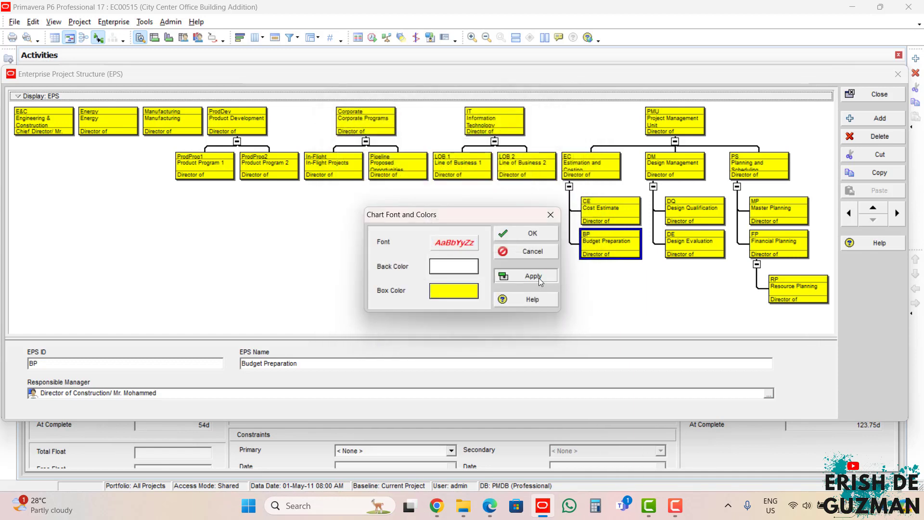
left_click(534, 276)
left_click(531, 233)
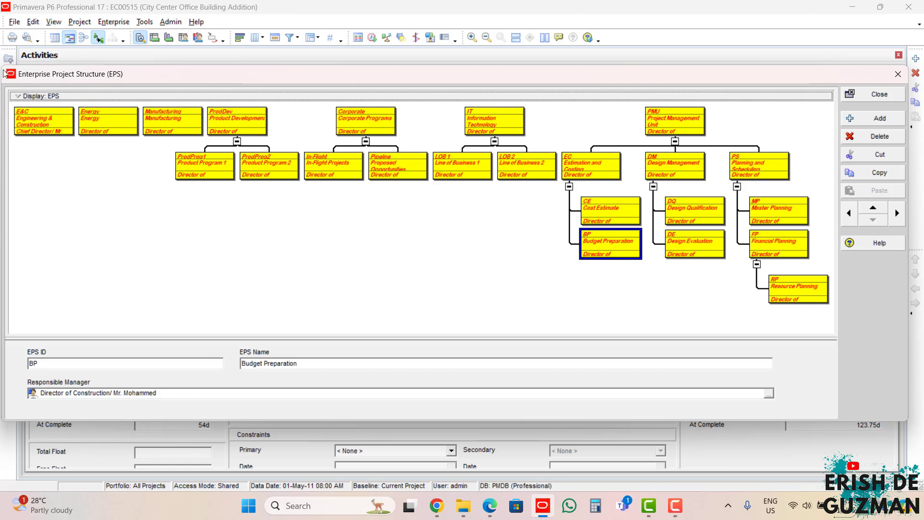
- Change the EPS chart's box color to bright yellow-green from the basic colors and apply it
left_click(30, 96)
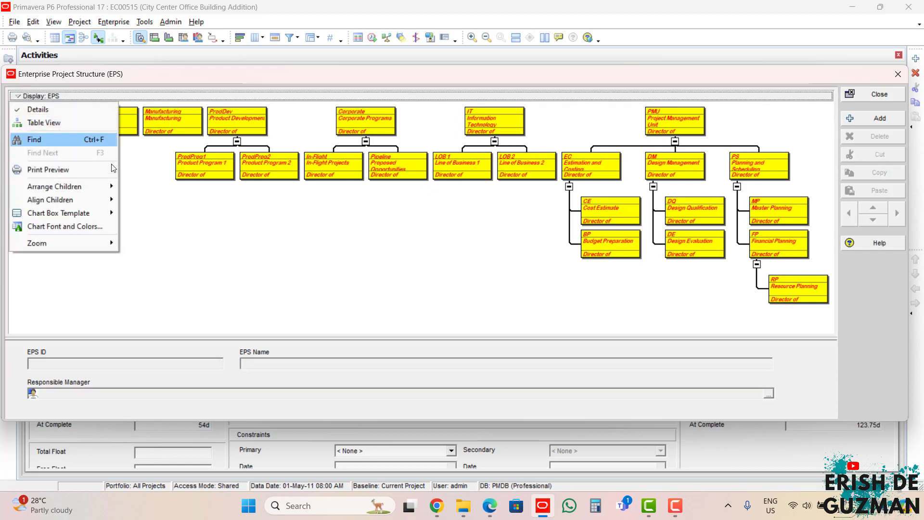
left_click(65, 227)
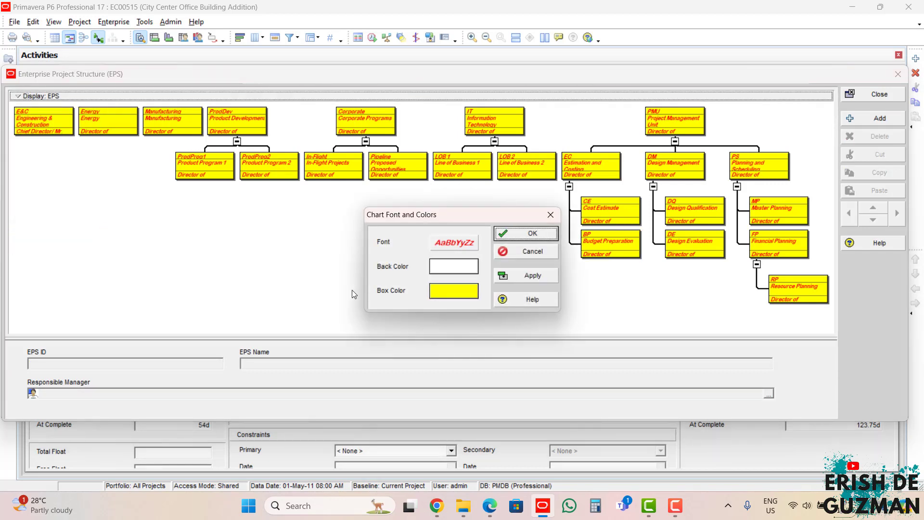
left_click(463, 294)
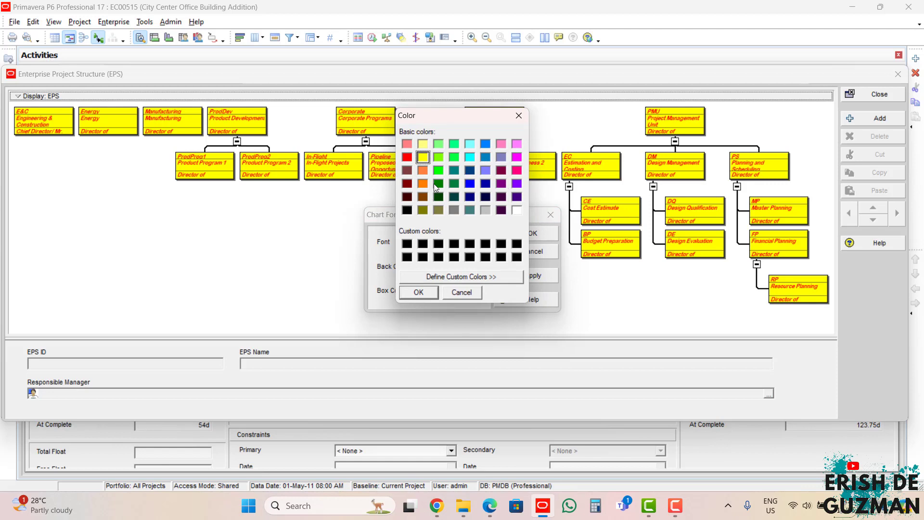
left_click(438, 157)
left_click(416, 293)
left_click(544, 275)
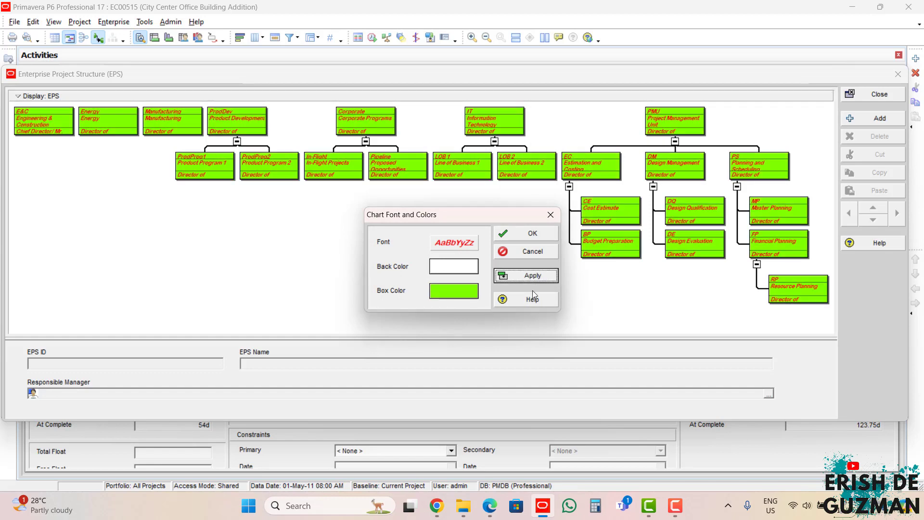
left_click(534, 235)
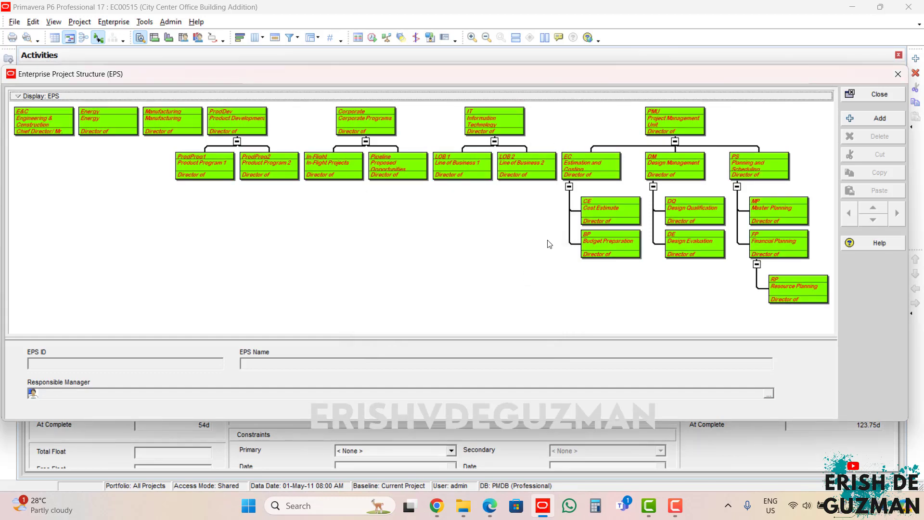